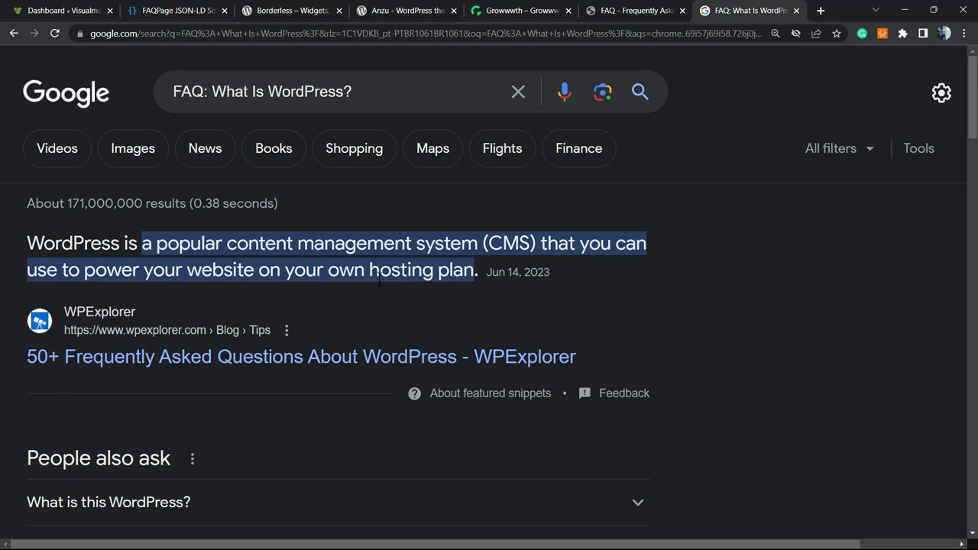
# Step: Scan the 'FAQ: What Is WordPress?' results and expand then collapse 'What is this WordPress?'
pyautogui.scroll(-3, 294, 287)
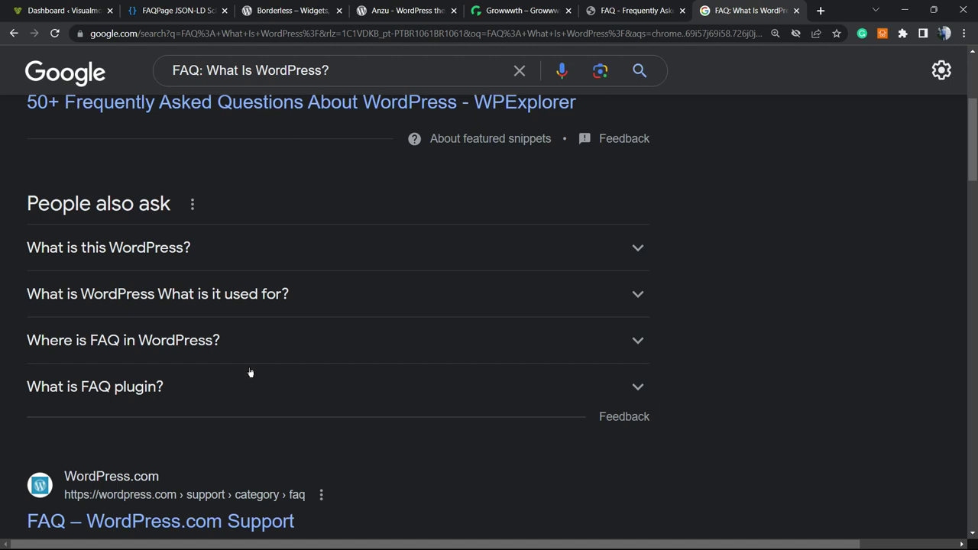
pyautogui.scroll(3, 230, 291)
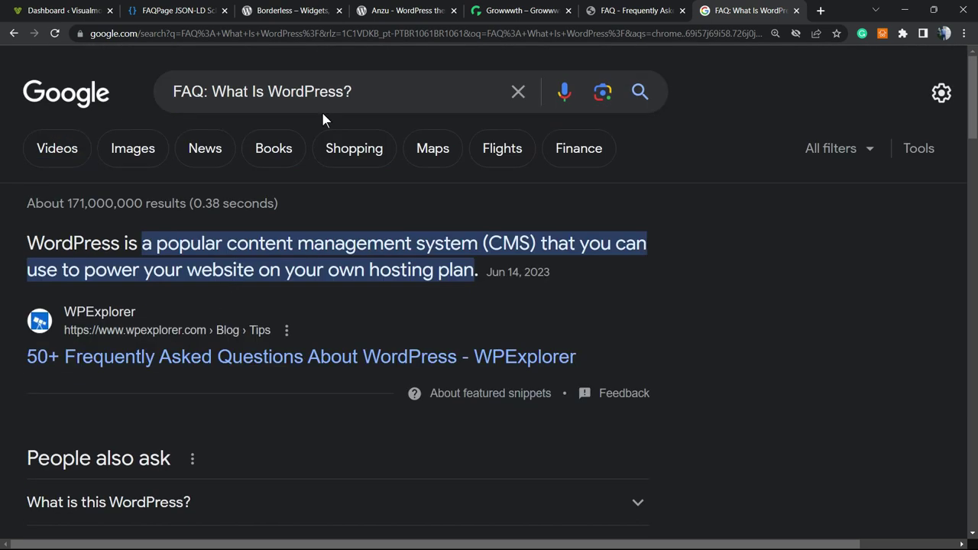
pyautogui.scroll(-2, 141, 323)
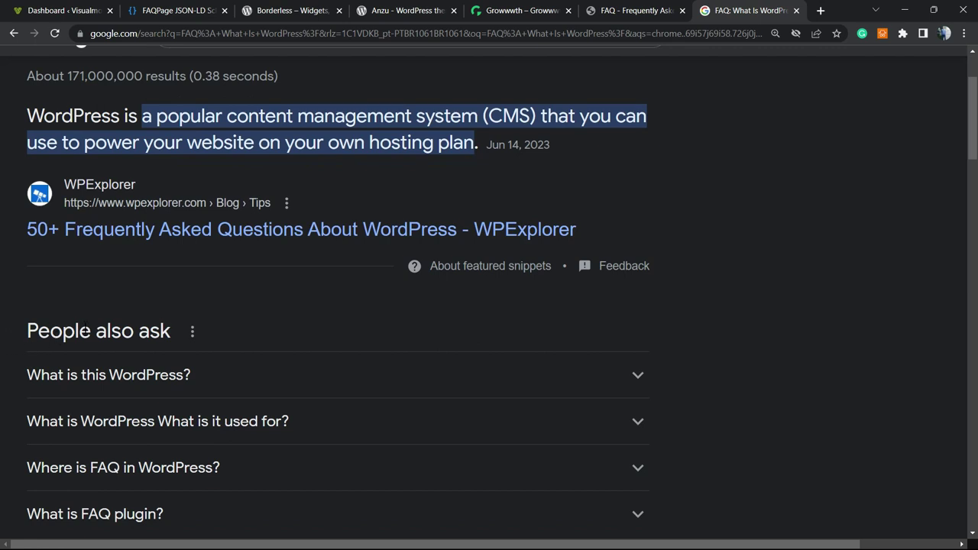
pyautogui.click(109, 373)
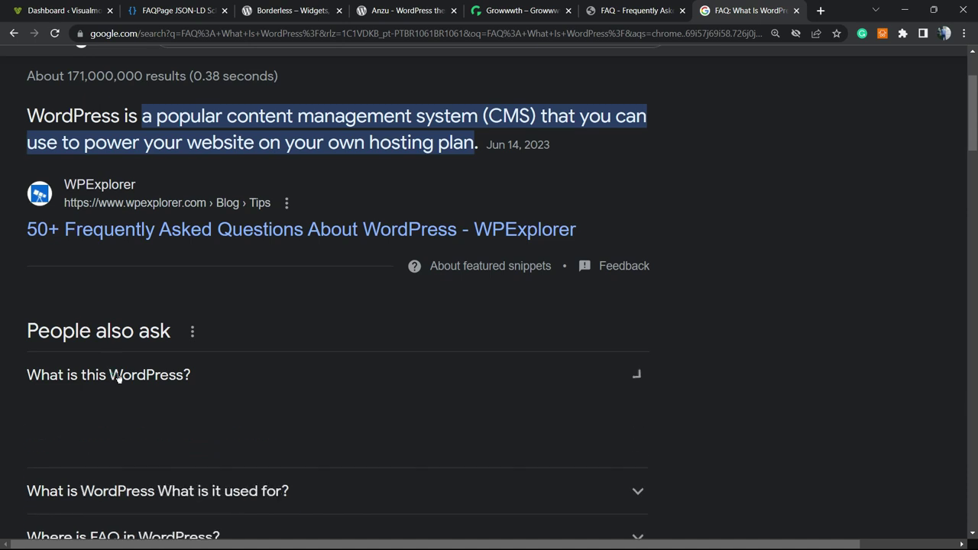
pyautogui.click(159, 375)
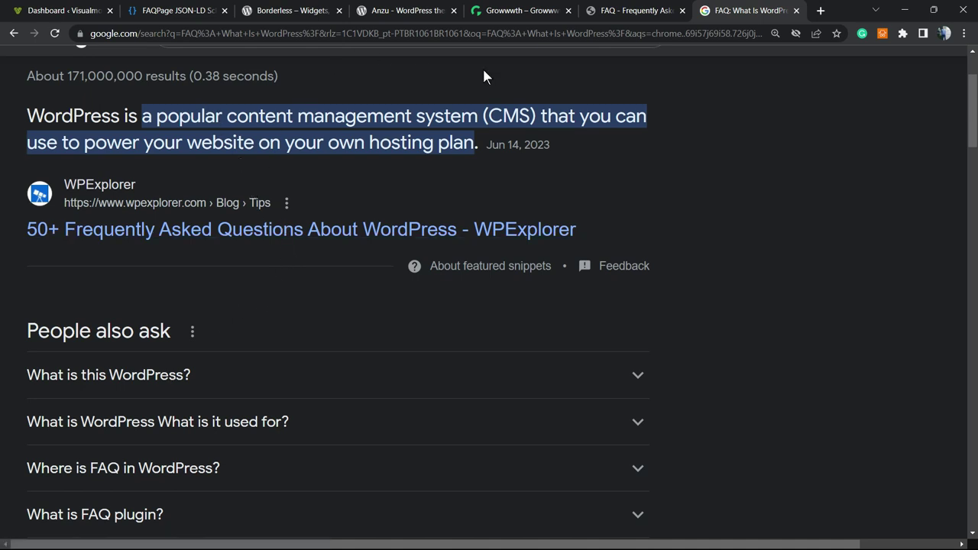
# Step: Select the Visualmodo 'What Is WordPress?' and WordPress theme questions and answers to review them
pyautogui.click(638, 10)
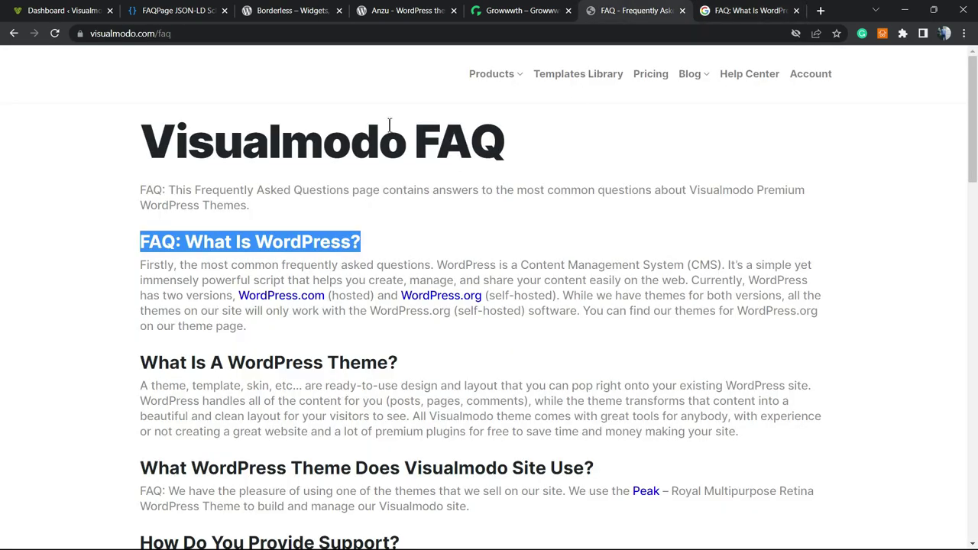
pyautogui.scroll(-3, 392, 146)
pyautogui.scroll(3, 392, 153)
pyautogui.click(364, 156)
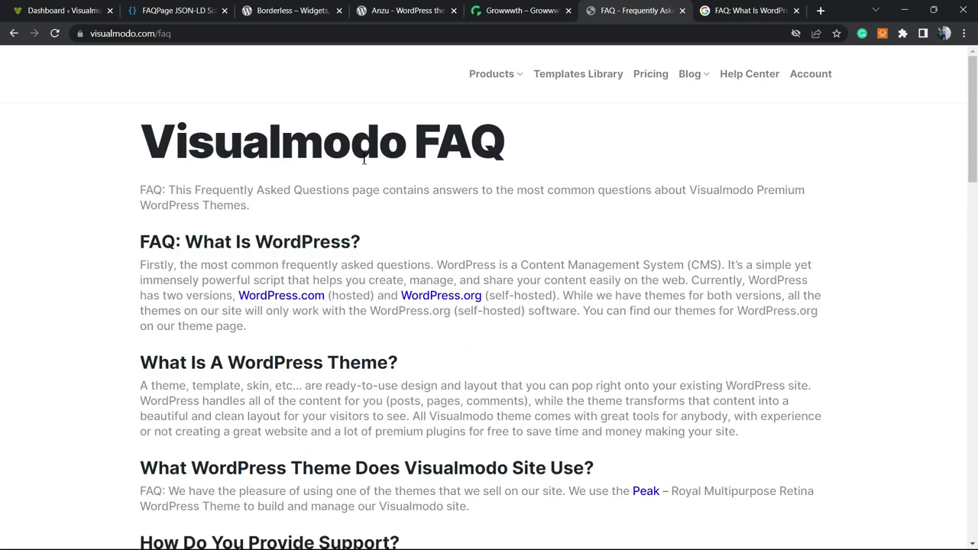
pyautogui.tripleClick(284, 241)
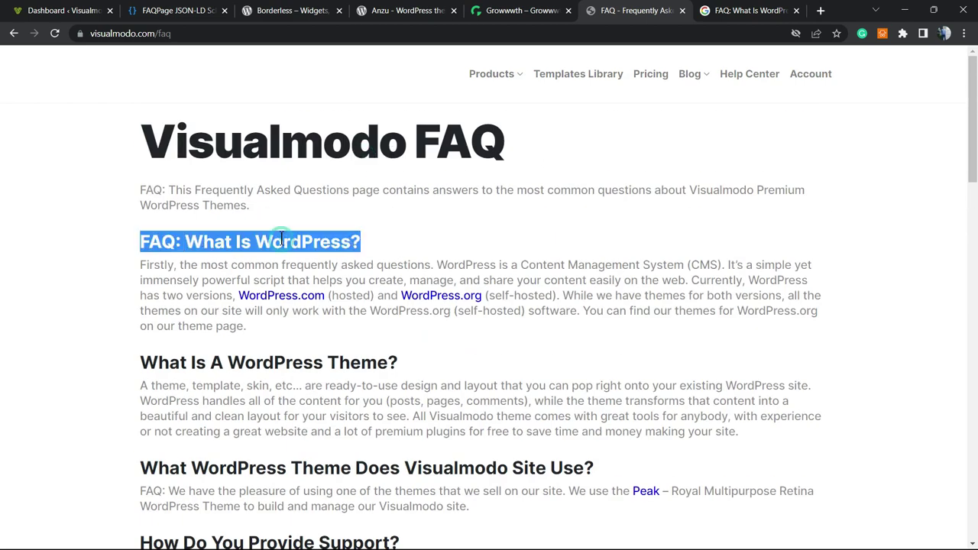
pyautogui.tripleClick(212, 265)
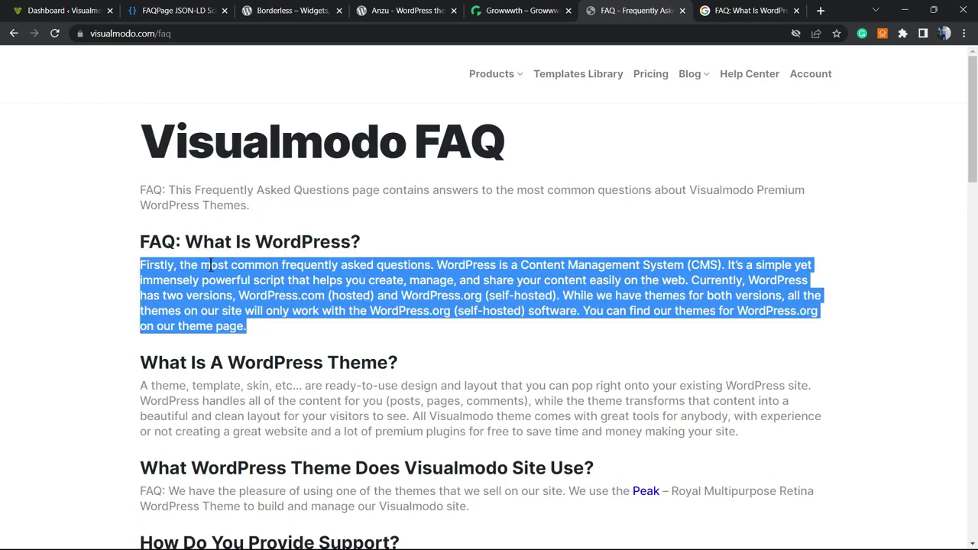
pyautogui.doubleClick(253, 358)
pyautogui.tripleClick(273, 396)
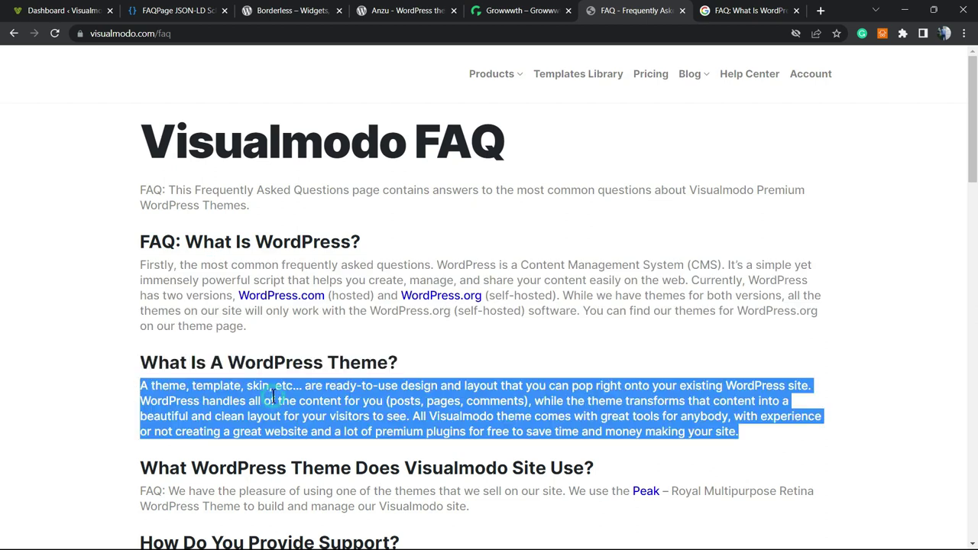
pyautogui.click(177, 10)
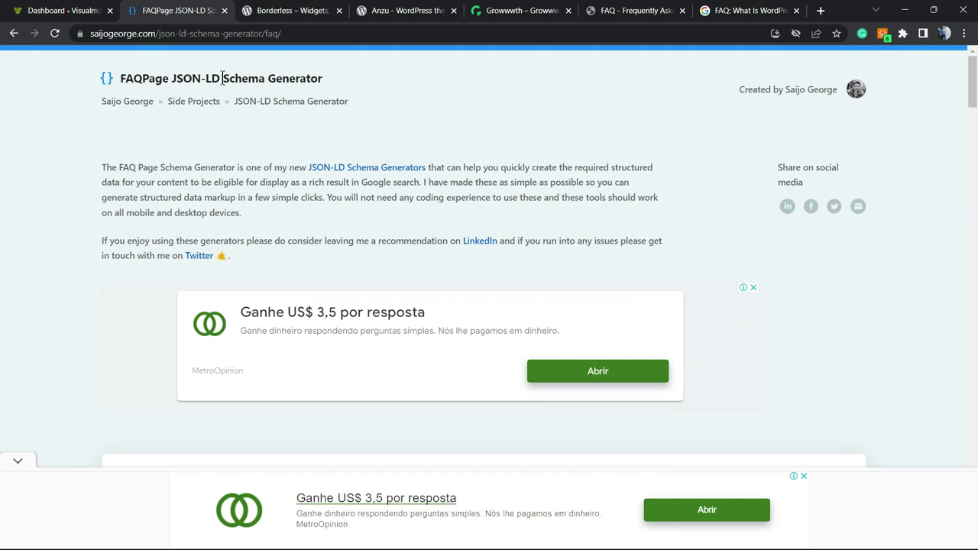
# Step: Look over the FAQPage schema generator form, zooming the browser in to read it
pyautogui.tripleClick(252, 80)
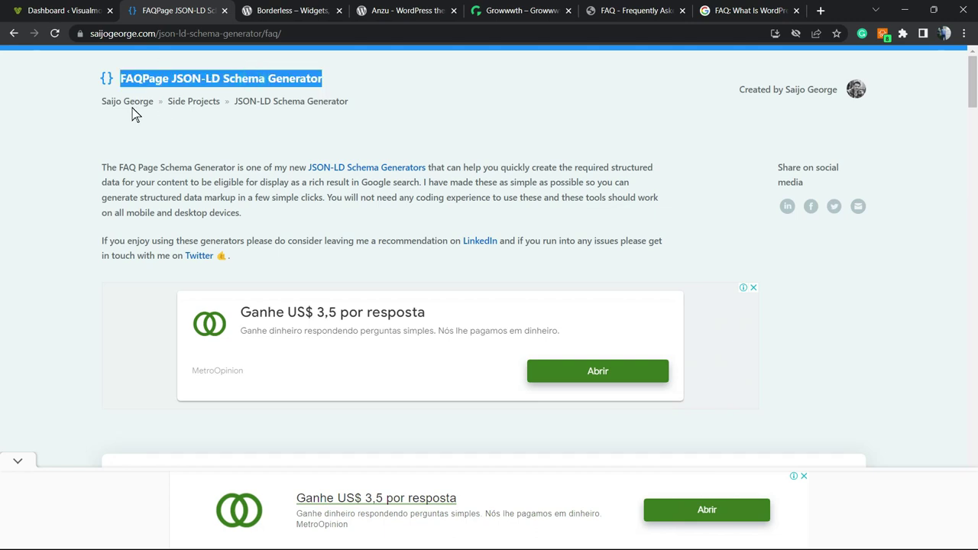
pyautogui.scroll(-4, 271, 138)
pyautogui.scroll(-1, 270, 153)
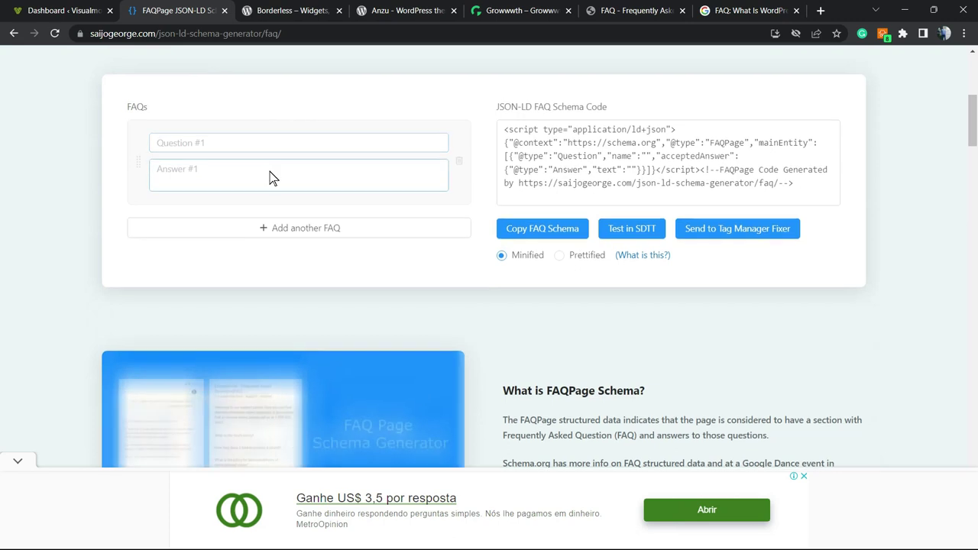
pyautogui.scroll(1, 286, 271)
pyautogui.hotkey('ctrl', '+')
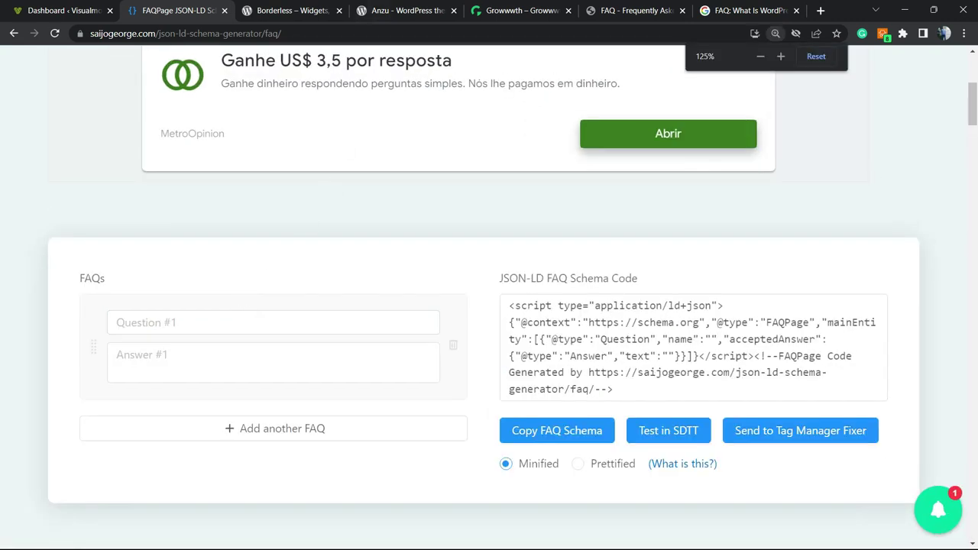
pyautogui.click(412, 10)
# Step: Copy the question 'What Is WordPress?' into the generator's first FAQ question field
pyautogui.click(638, 11)
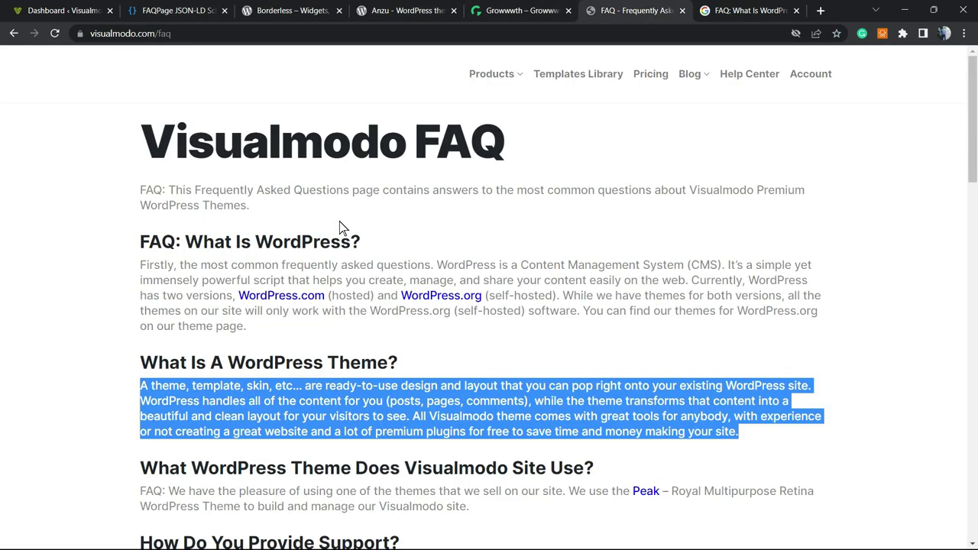
pyautogui.moveTo(191, 234); pyautogui.dragTo(381, 233)
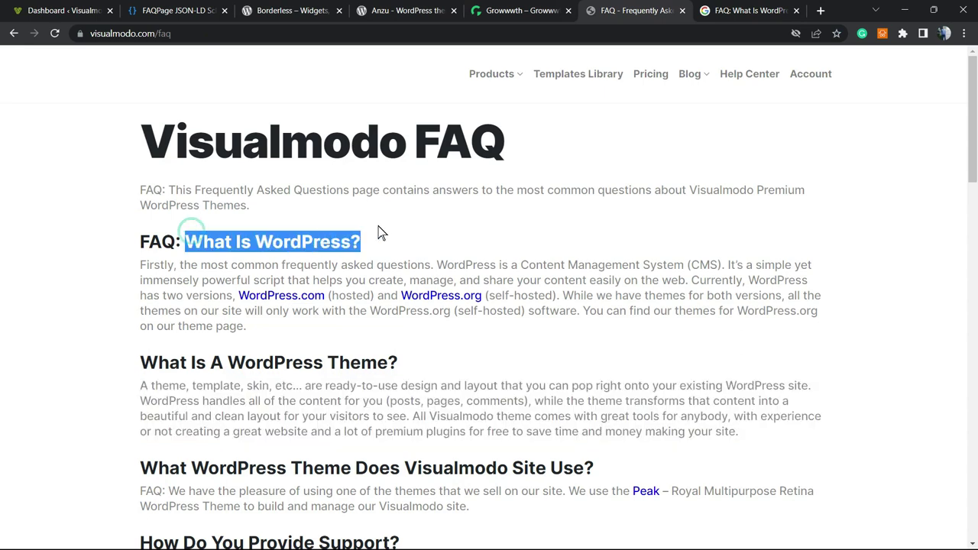
pyautogui.hotkey('ctrl', 'c')
pyautogui.click(176, 11)
pyautogui.click(267, 316)
pyautogui.hotkey('ctrl', 'v')
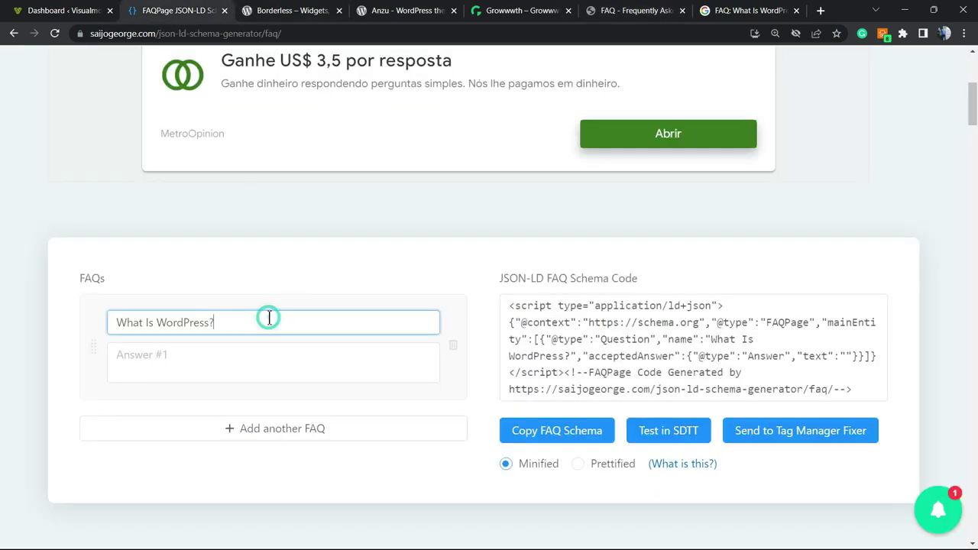
# Step: Copy the 'What Is WordPress?' answer paragraph into the first FAQ answer field
pyautogui.click(639, 11)
pyautogui.doubleClick(312, 264)
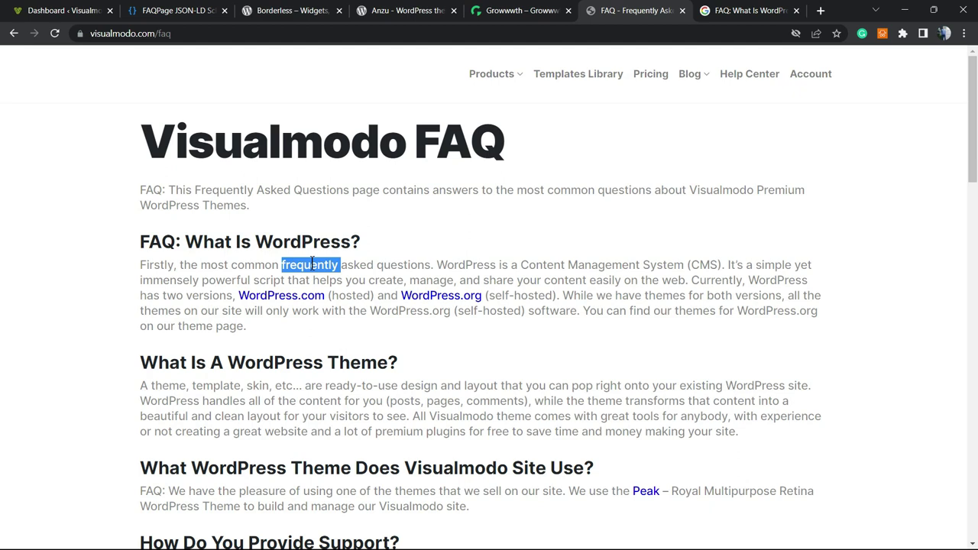
pyautogui.tripleClick(312, 264)
pyautogui.hotkey('ctrl', 'c')
pyautogui.click(176, 11)
pyautogui.click(217, 354)
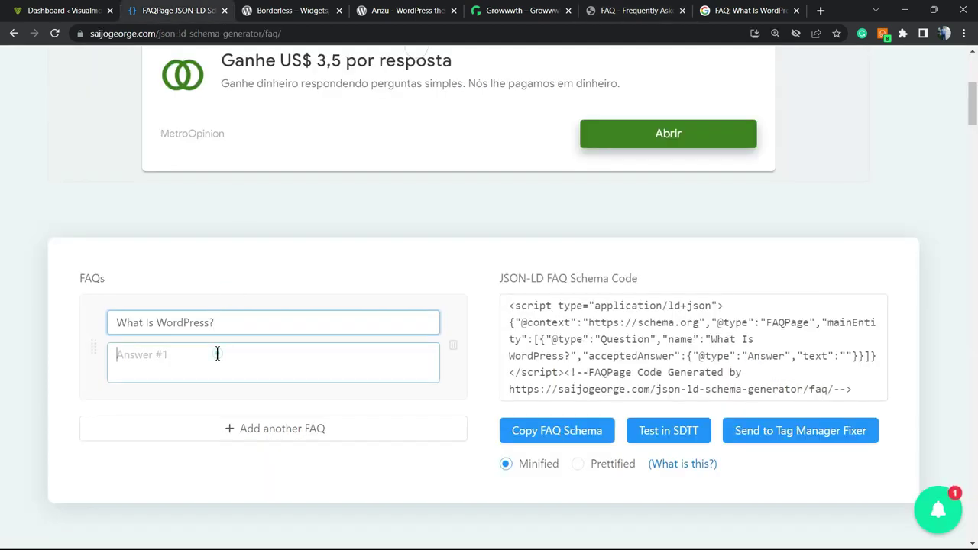
pyautogui.hotkey('ctrl', 'v')
# Step: Add a second FAQ pair with the question 'What Is A WordPress Theme?'
pyautogui.click(271, 496)
pyautogui.scroll(-2, 318, 307)
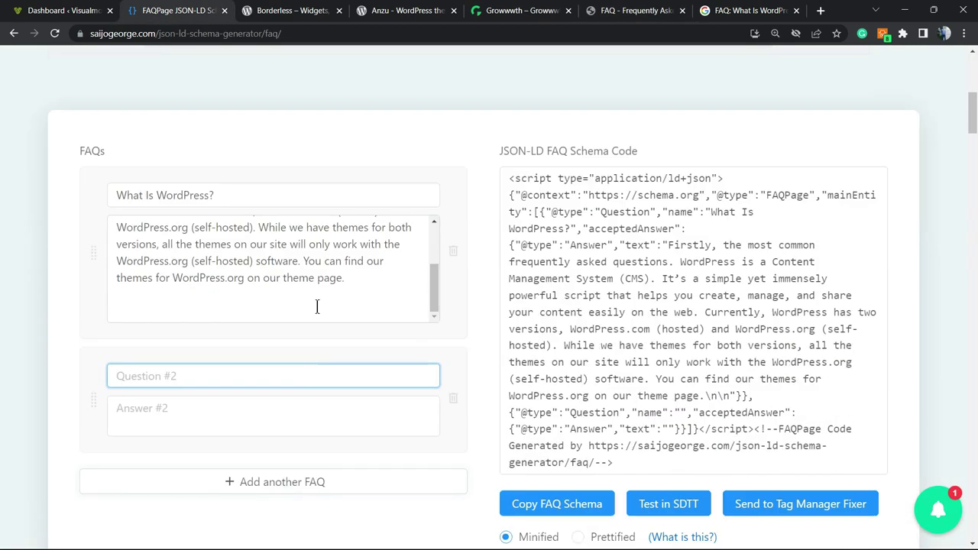
pyautogui.click(638, 10)
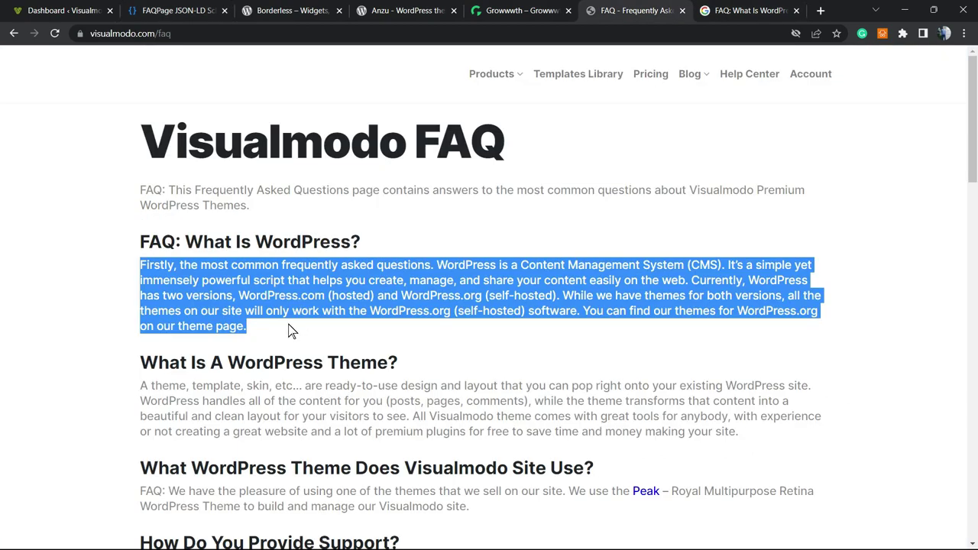
pyautogui.tripleClick(309, 361)
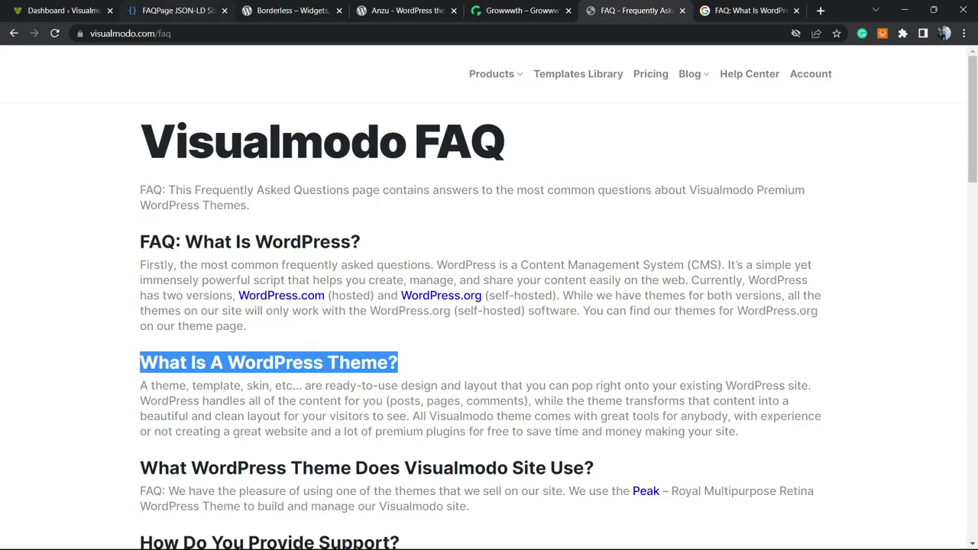
pyautogui.hotkey('ctrl', 'c')
pyautogui.hotkey('ctrl', '2')
pyautogui.click(218, 380)
pyautogui.hotkey('ctrl', 'v')
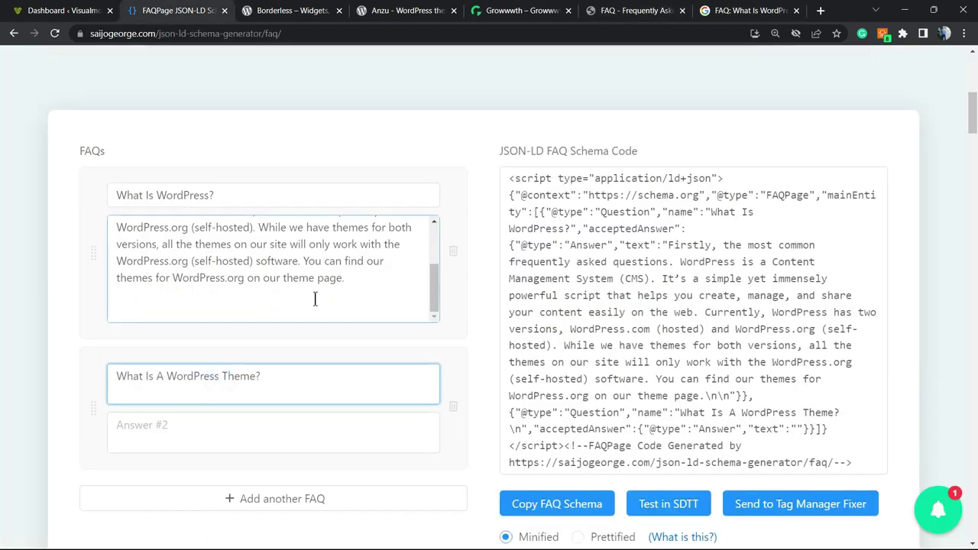
pyautogui.press('BackSpace')
# Step: Paste the WordPress theme answer into the second FAQ answer field
pyautogui.hotkey('ctrl', '7')
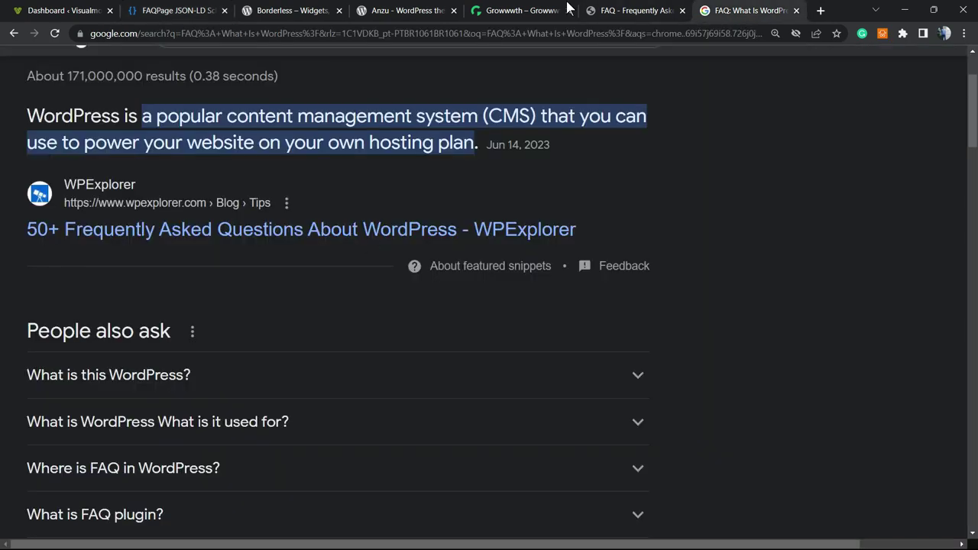
pyautogui.hotkey('ctrl', '6')
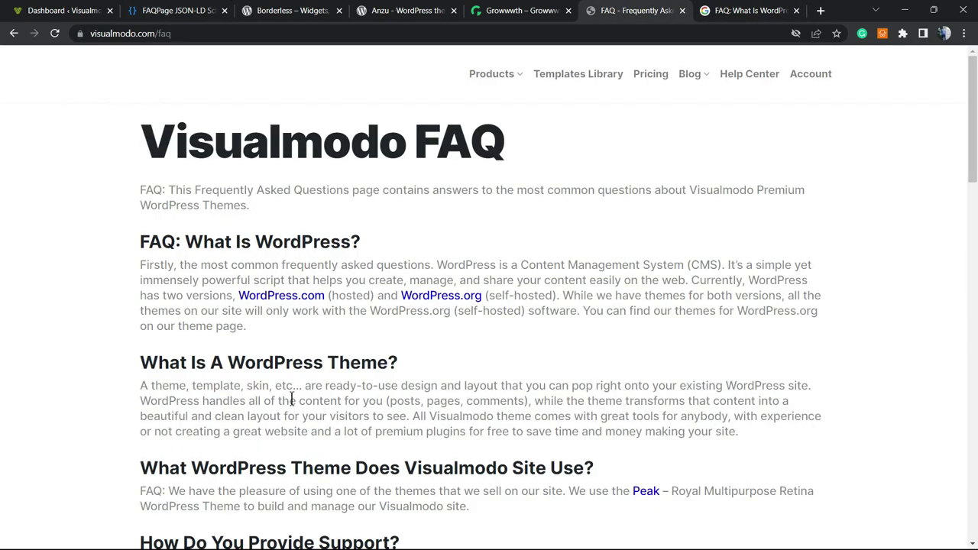
pyautogui.tripleClick(286, 393)
pyautogui.click(214, 11)
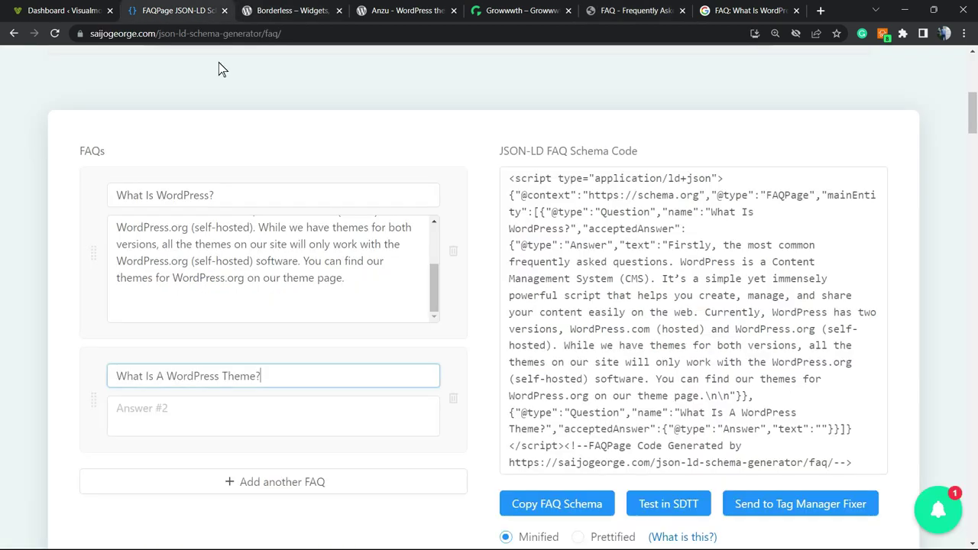
pyautogui.click(253, 405)
pyautogui.hotkey('ctrl', 'v')
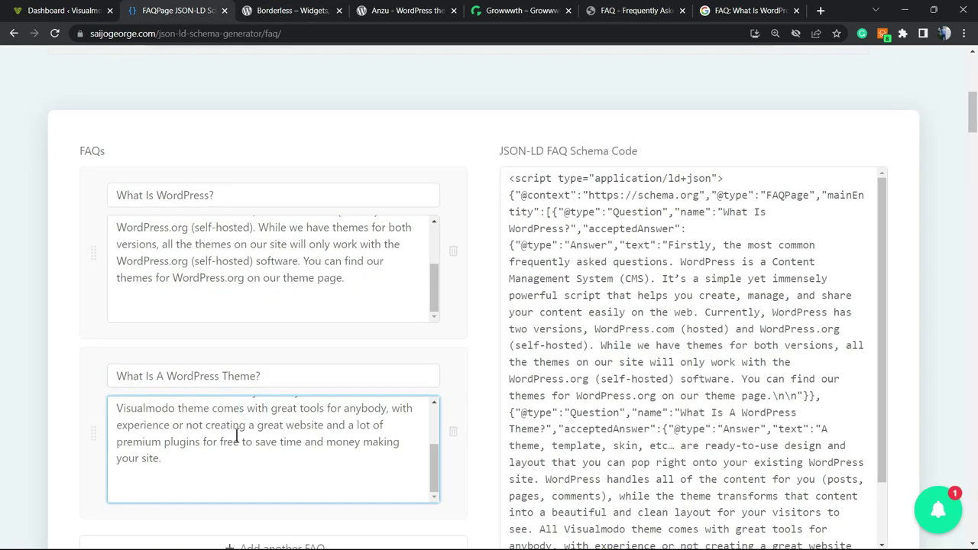
# Step: Review the generated JSON-LD code and copy the FAQ schema
pyautogui.scroll(1, 240, 436)
pyautogui.scroll(1, 267, 433)
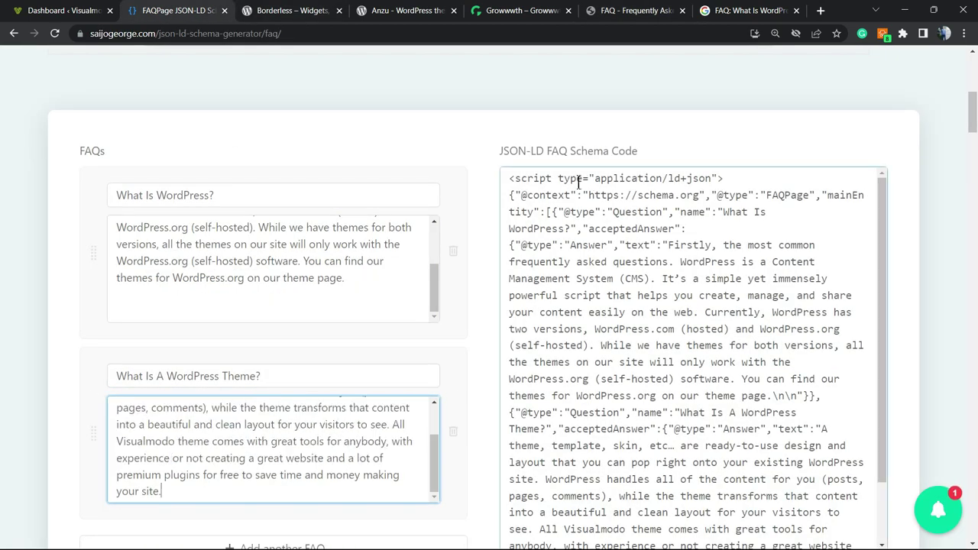
pyautogui.scroll(-1, 511, 169)
pyautogui.tripleClick(512, 151)
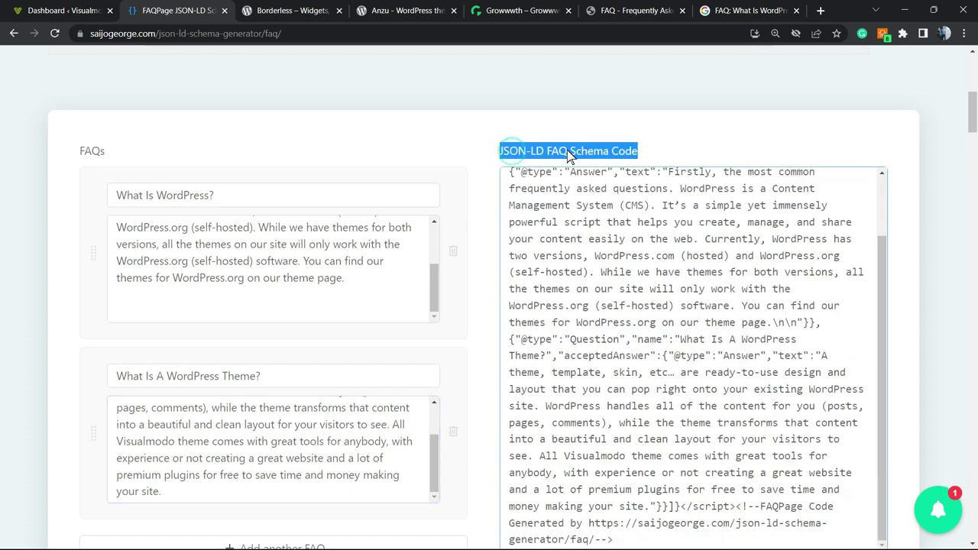
pyautogui.scroll(-4, 586, 299)
pyautogui.scroll(3, 580, 306)
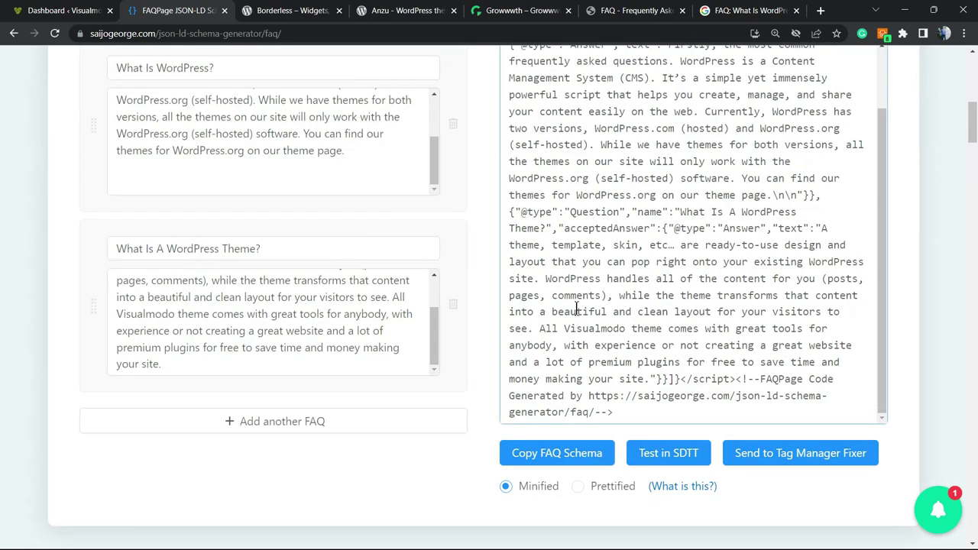
pyautogui.click(537, 458)
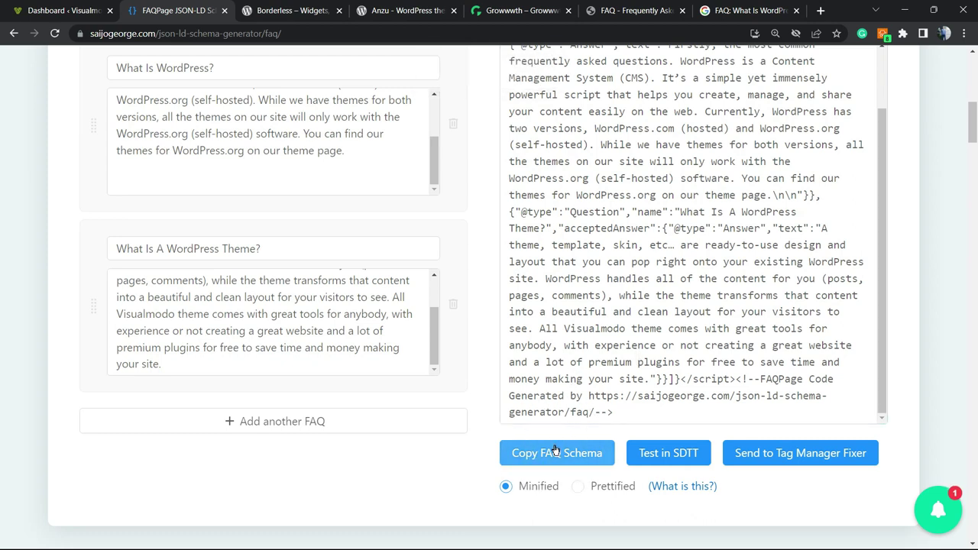
# Step: Scroll back to the top of the generator and switch to the WordPress dashboard
pyautogui.scroll(2, 535, 397)
pyautogui.scroll(5, 500, 393)
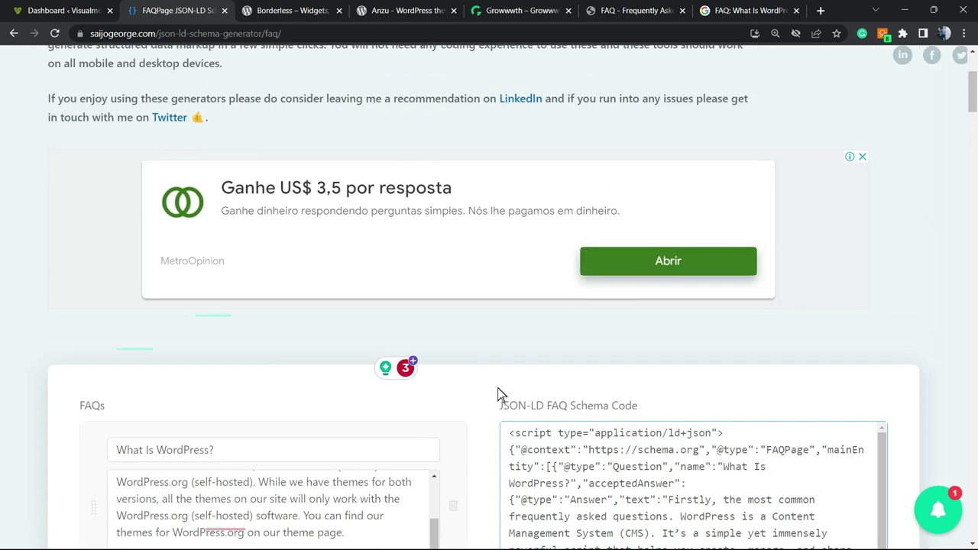
pyautogui.scroll(2, 500, 308)
pyautogui.hotkey('ctrl', 'shift', 'Tab')
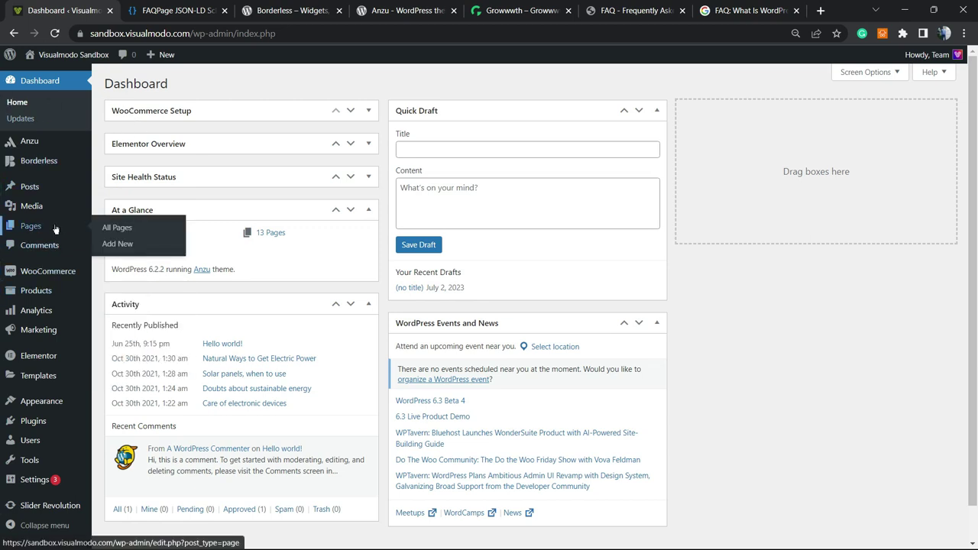
pyautogui.moveTo(31, 226)
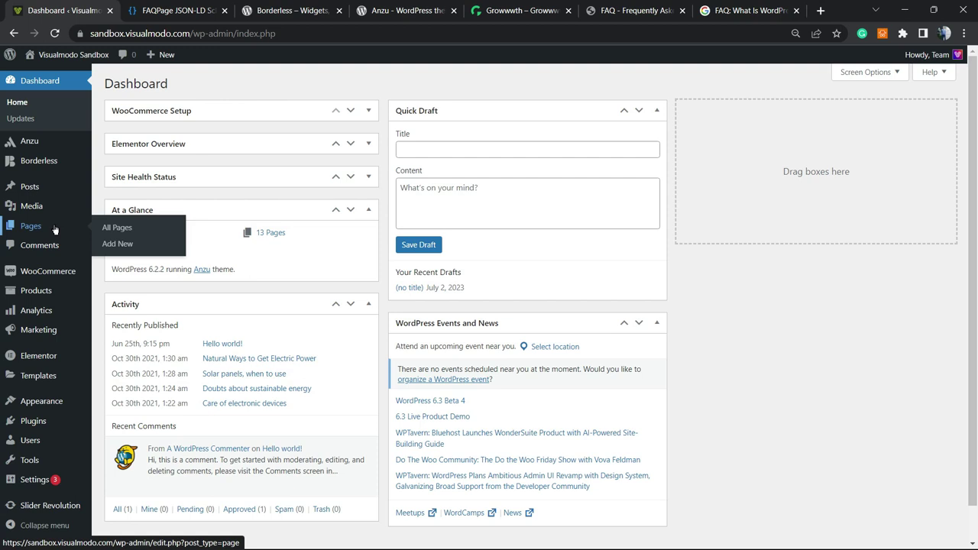
# Step: Create a new page titled 'FAQ' and search the block inserter for 'ht'
pyautogui.click(118, 244)
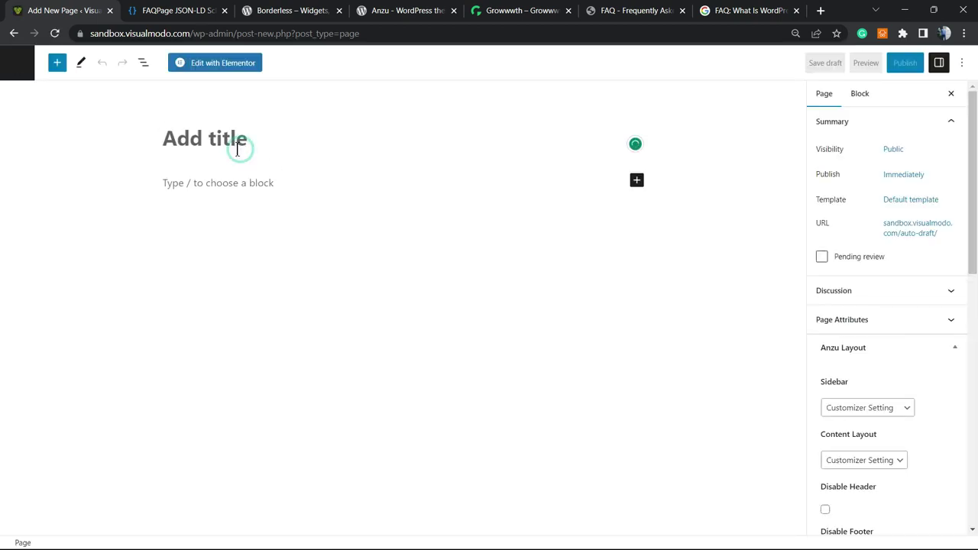
pyautogui.write('F')
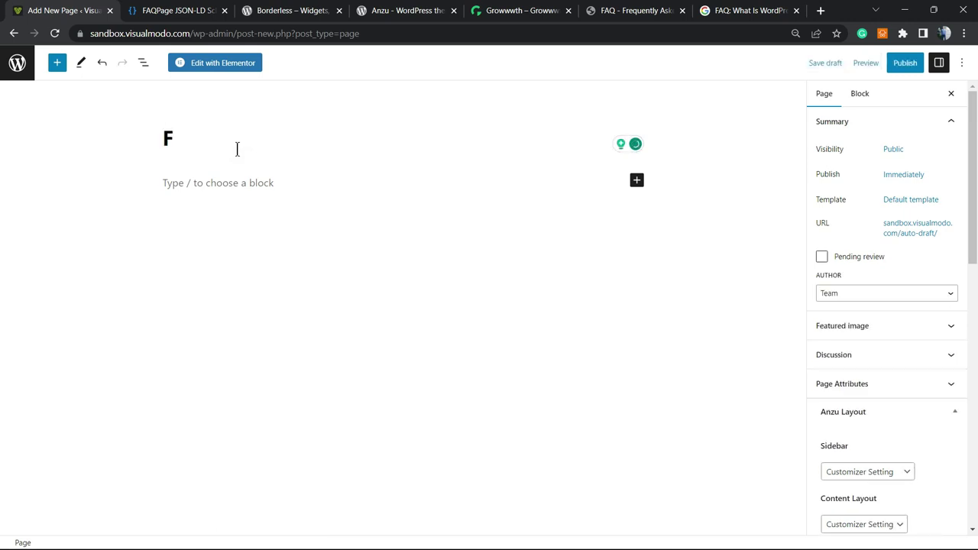
pyautogui.write('AQ')
pyautogui.click(635, 182)
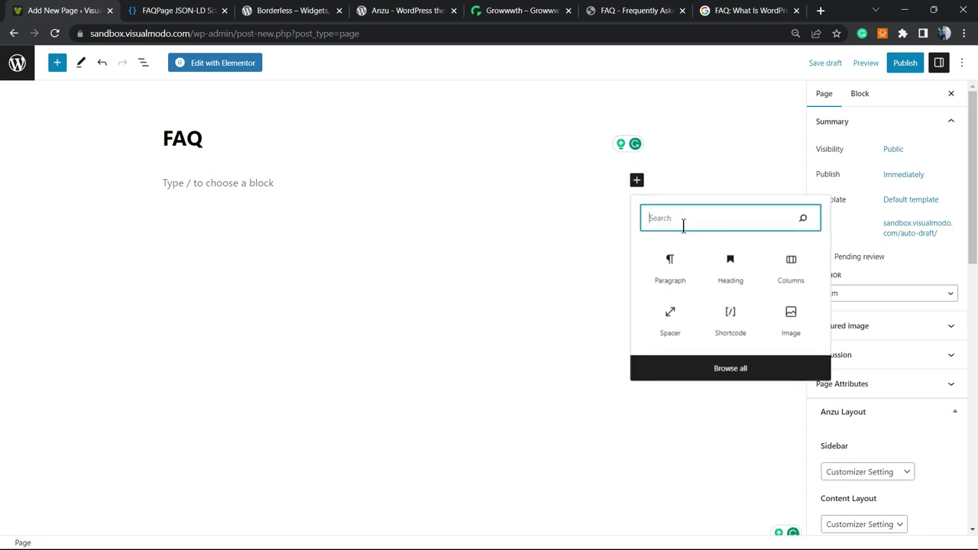
pyautogui.write('ht')
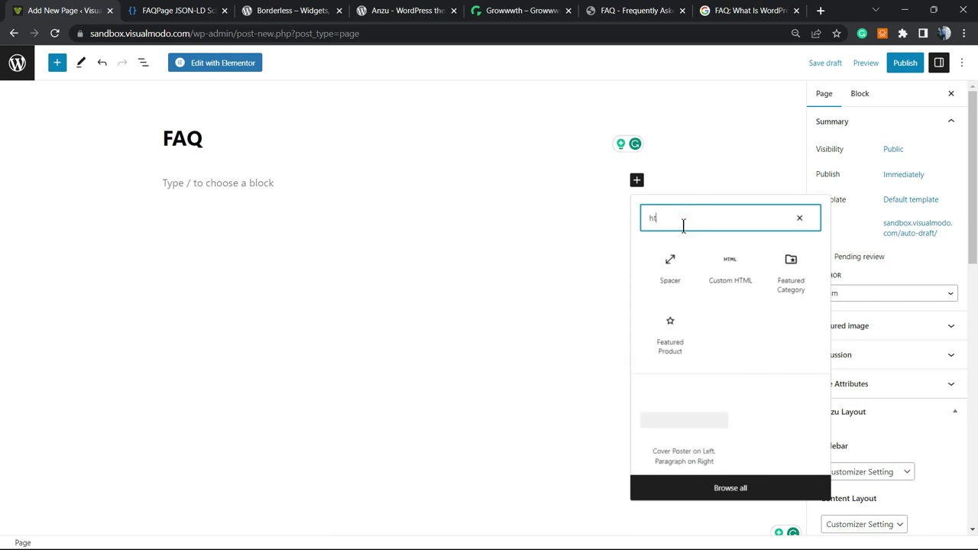
# Step: Insert a Custom HTML block, paste the FAQ schema, and preview it before returning to HTML
pyautogui.click(731, 268)
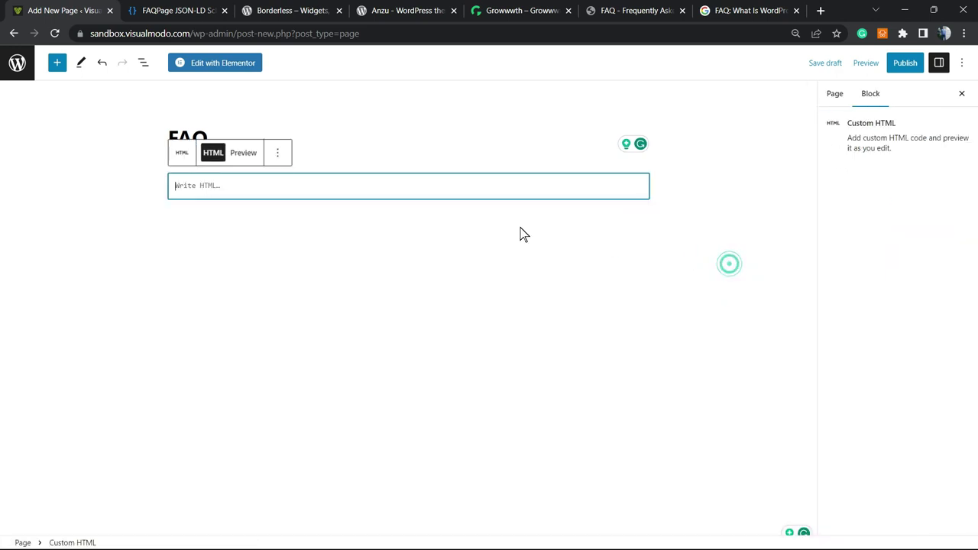
pyautogui.click(300, 183)
pyautogui.hotkey('ctrl', 'v')
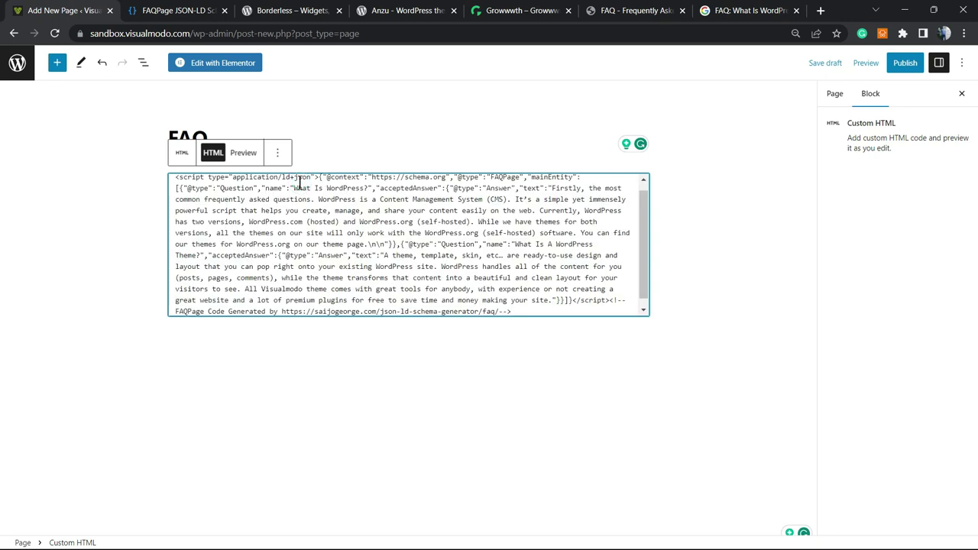
pyautogui.click(253, 157)
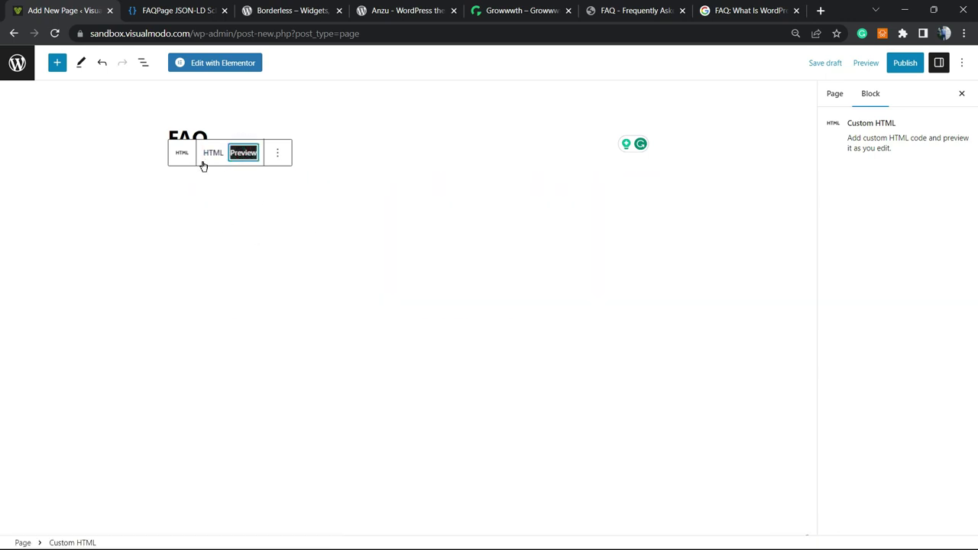
pyautogui.click(211, 155)
pyautogui.click(338, 228)
pyautogui.hotkey('ctrl', 'a')
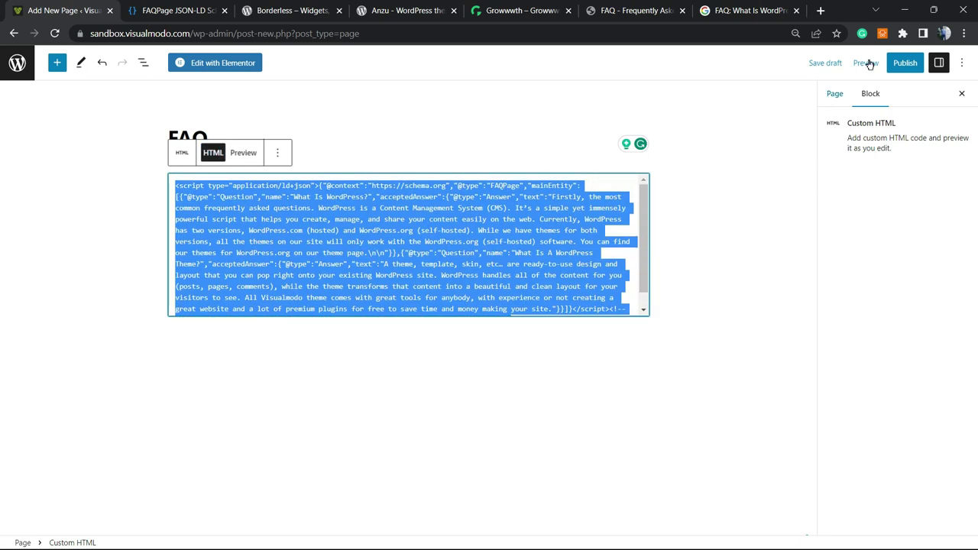
# Step: Publish the FAQ page and open the live page in a new tab
pyautogui.click(905, 62)
pyautogui.click(869, 72)
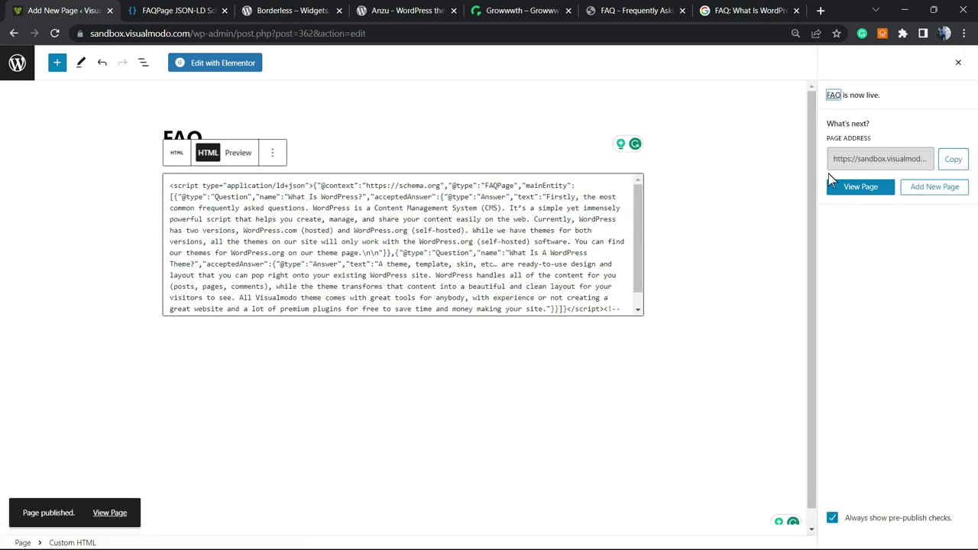
pyautogui.rightClick(838, 187)
pyautogui.click(796, 198)
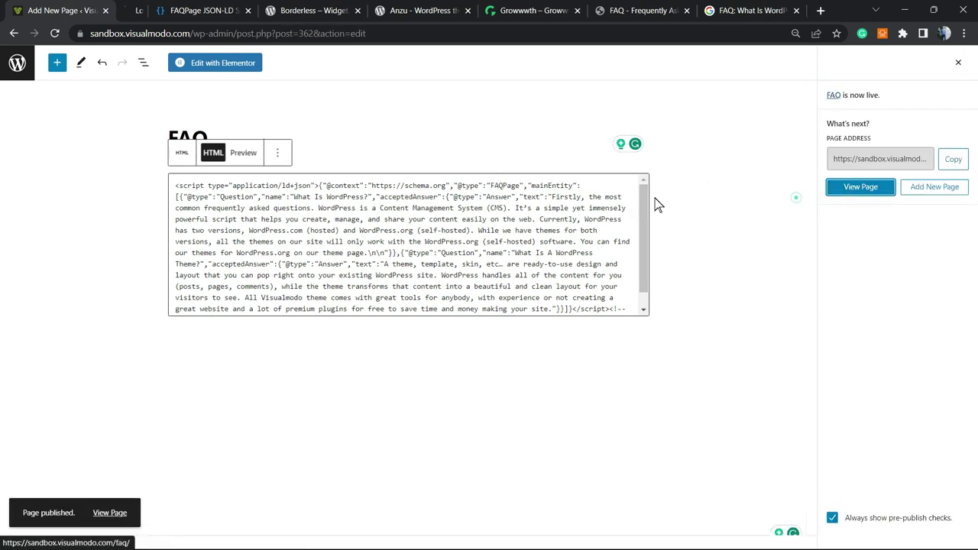
pyautogui.hotkey('ctrl', 'Tab')
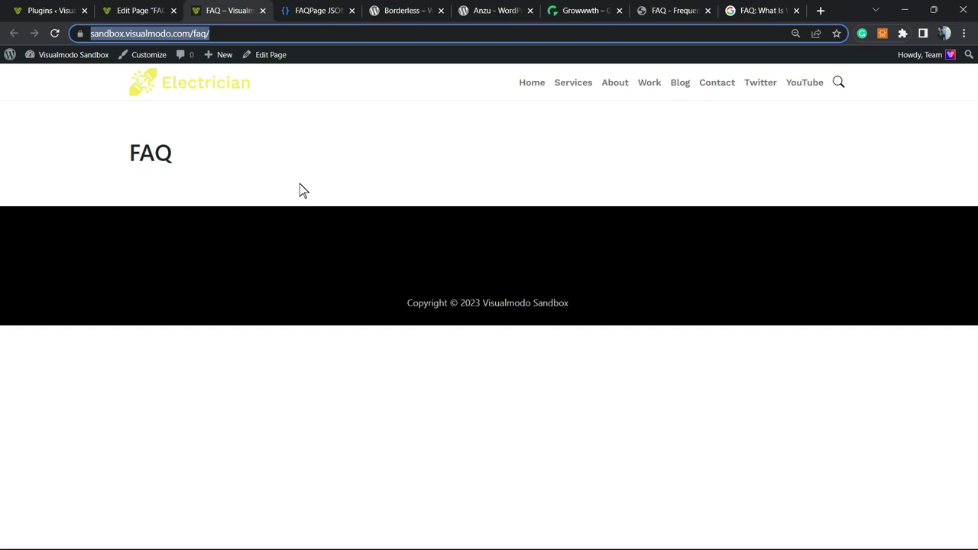
# Step: Return to the FAQ page editor and scroll through the schema code in the HTML block
pyautogui.click(141, 10)
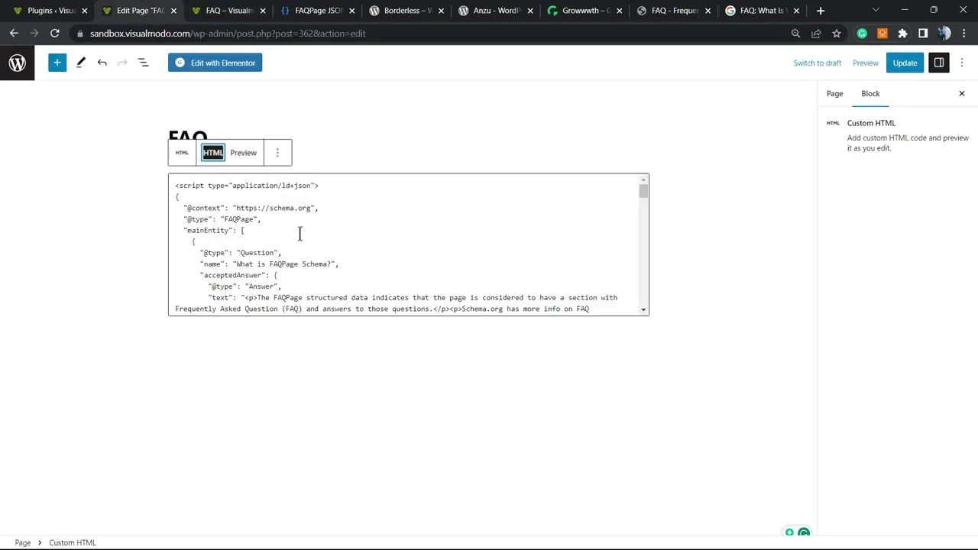
pyautogui.scroll(-5, 300, 233)
pyautogui.scroll(-5, 300, 234)
pyautogui.scroll(-5, 300, 234)
pyautogui.scroll(-5, 299, 234)
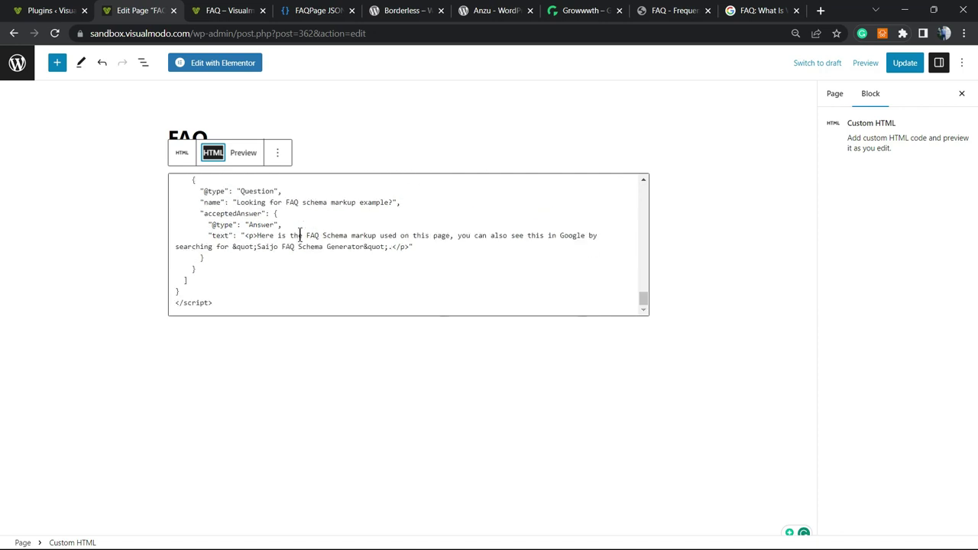
pyautogui.scroll(1, 305, 263)
pyautogui.scroll(3, 305, 263)
pyautogui.scroll(5, 302, 264)
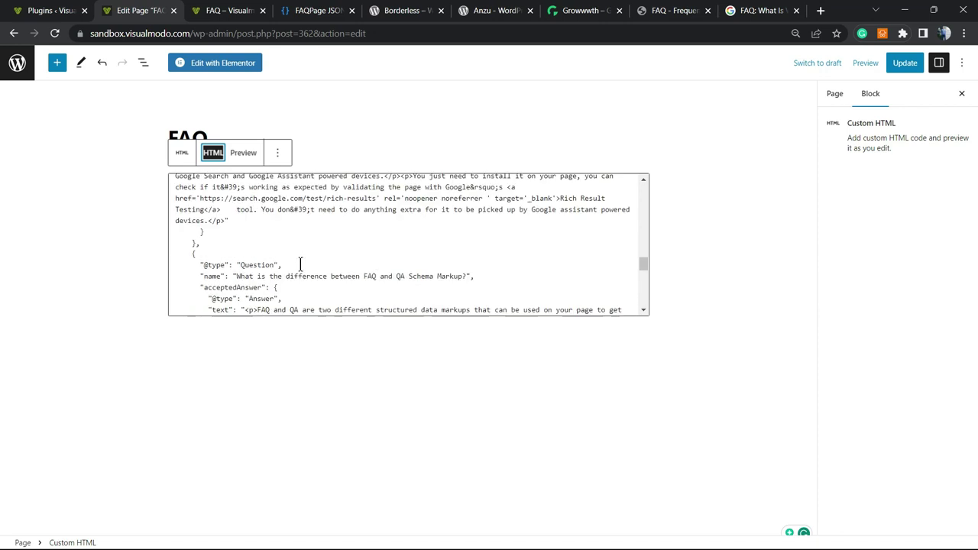
pyautogui.scroll(5, 302, 264)
pyautogui.scroll(5, 302, 264)
pyautogui.scroll(1, 301, 265)
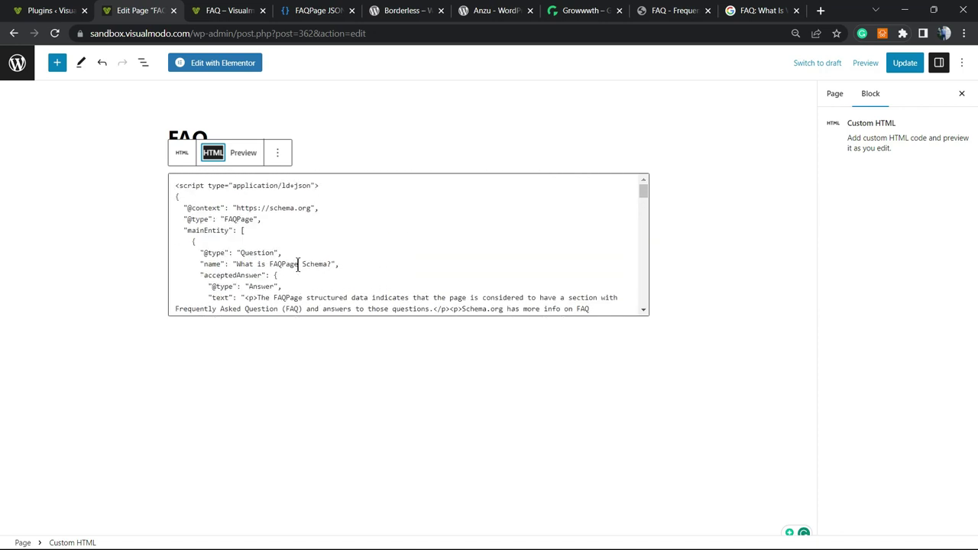
# Step: Adjust the browser zoom, scroll the code to its closing tag, and deselect the block
pyautogui.hotkey('ctrl', '+')
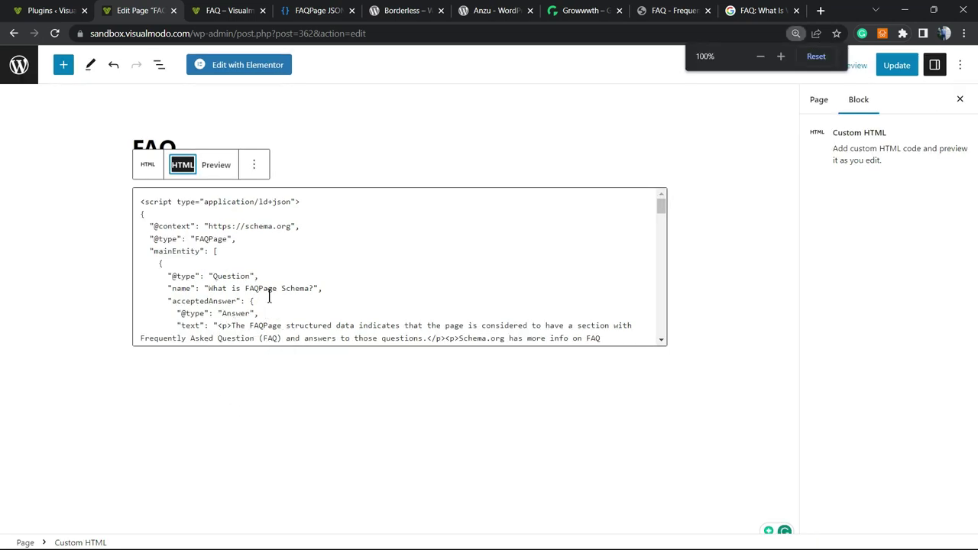
pyautogui.scroll(-1, 269, 296)
pyautogui.scroll(-5, 268, 296)
pyautogui.scroll(-5, 266, 296)
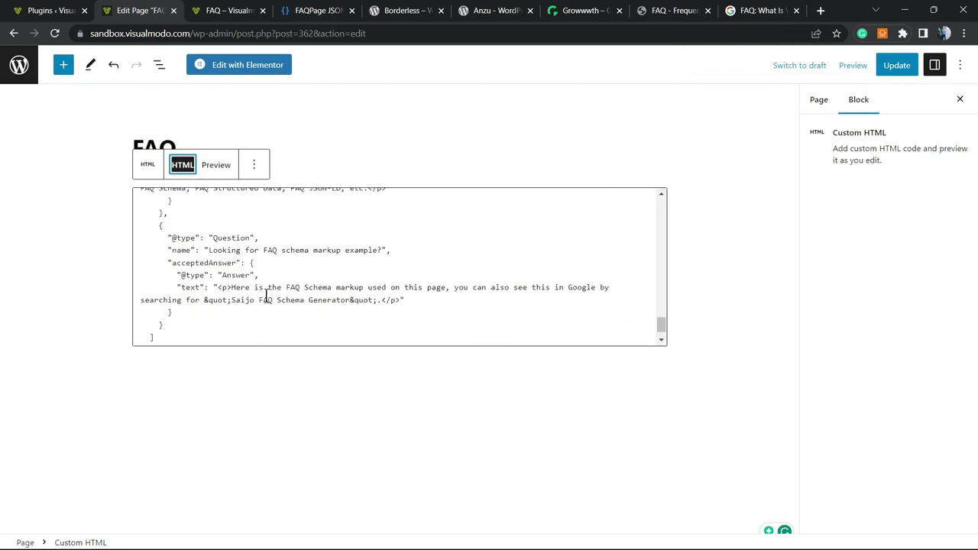
pyautogui.scroll(-1, 266, 296)
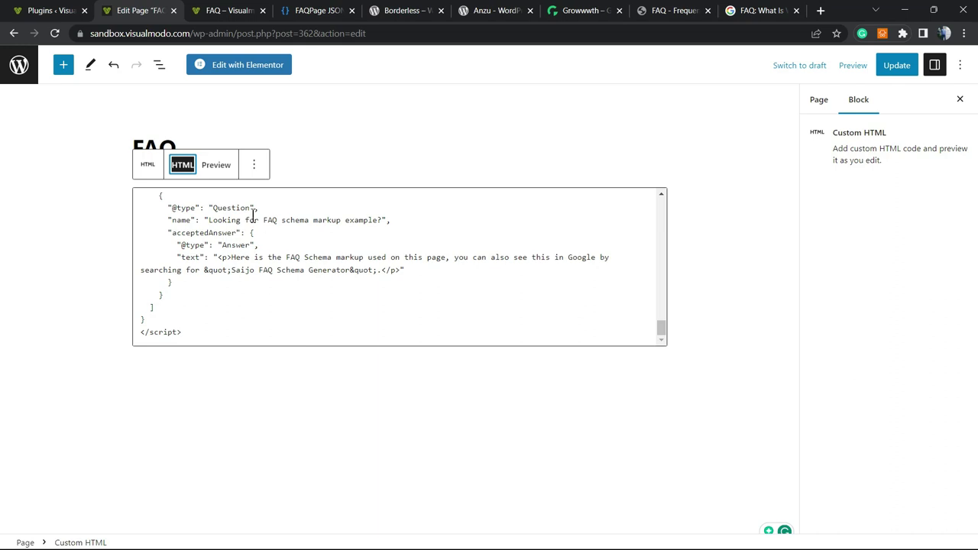
pyautogui.click(345, 389)
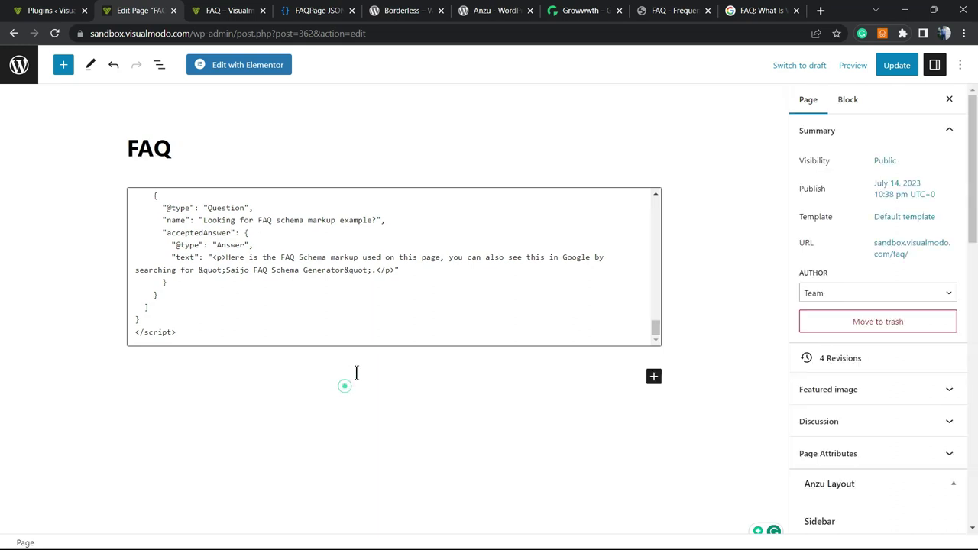
# Step: Confirm the live FAQ page shows only its title, then go back to the editor
pyautogui.click(654, 377)
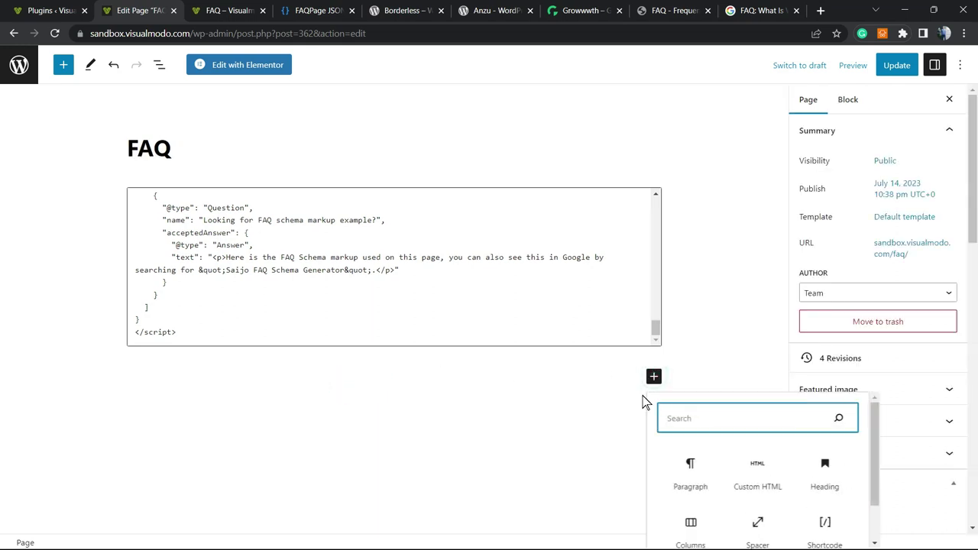
pyautogui.scroll(3, 323, 272)
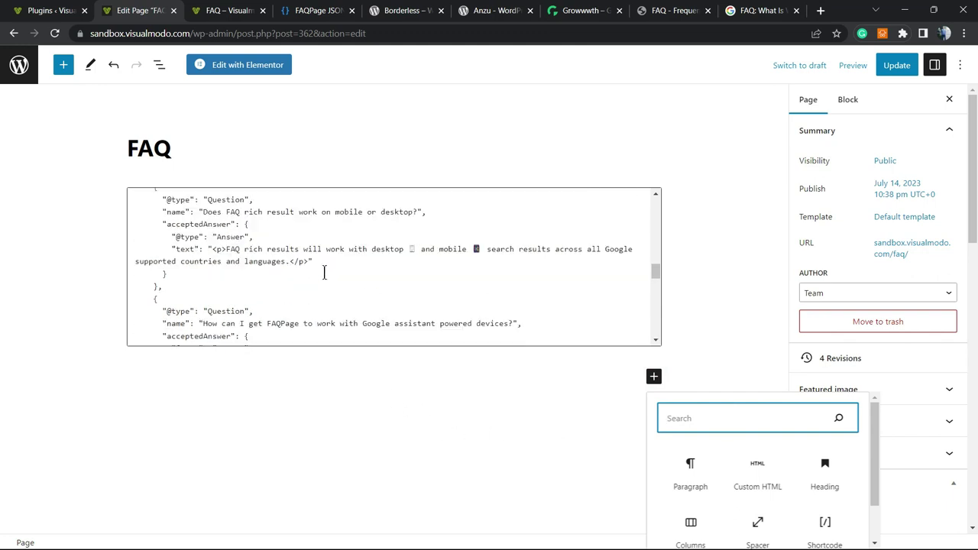
pyautogui.scroll(3, 324, 272)
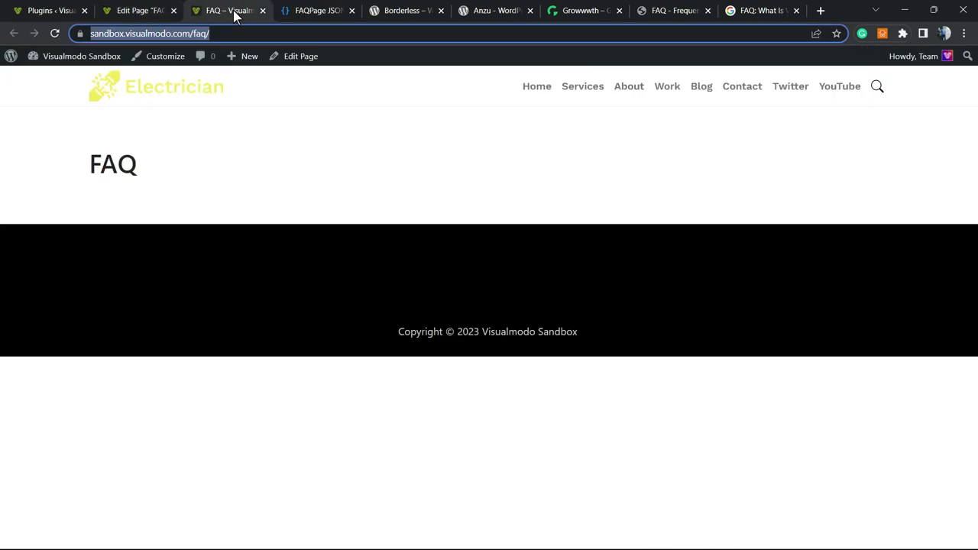
pyautogui.click(227, 140)
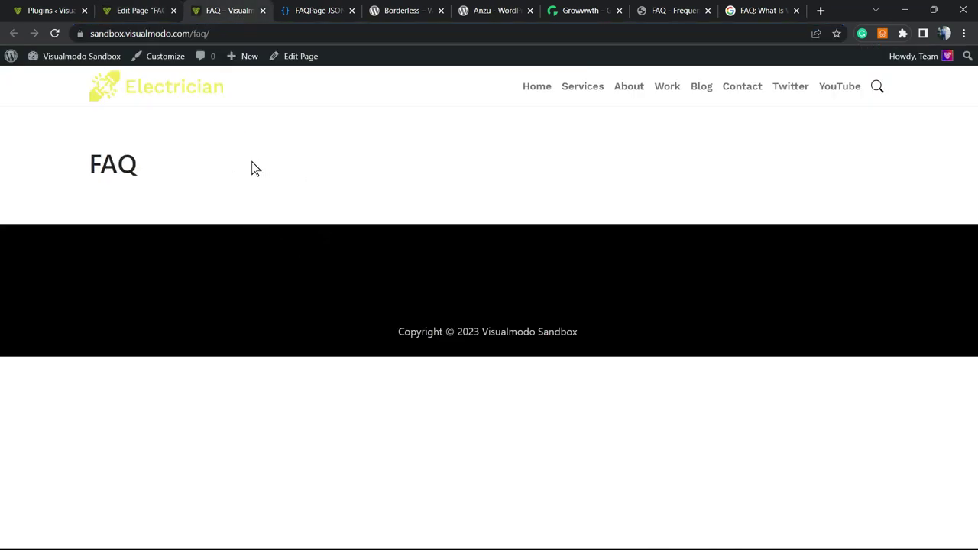
pyautogui.doubleClick(234, 203)
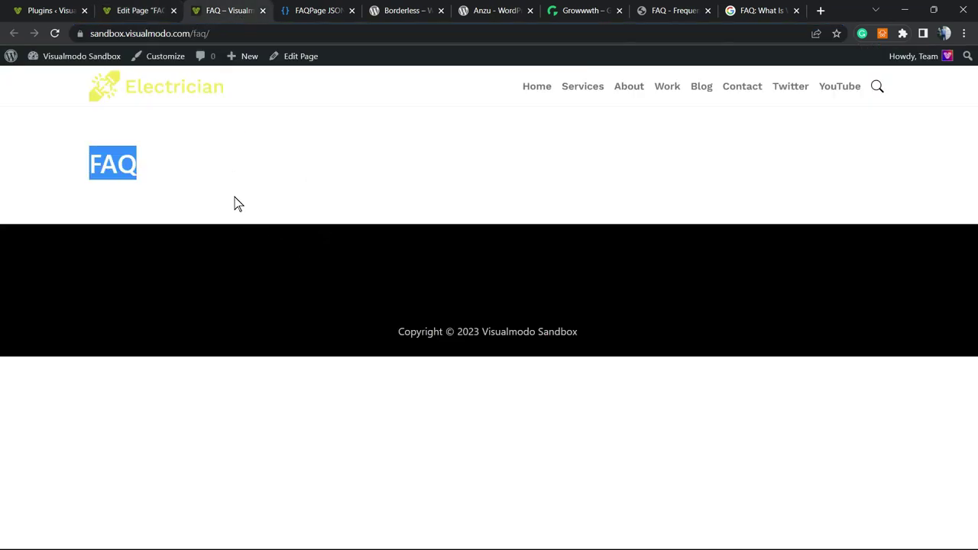
pyautogui.click(171, 168)
pyautogui.click(145, 11)
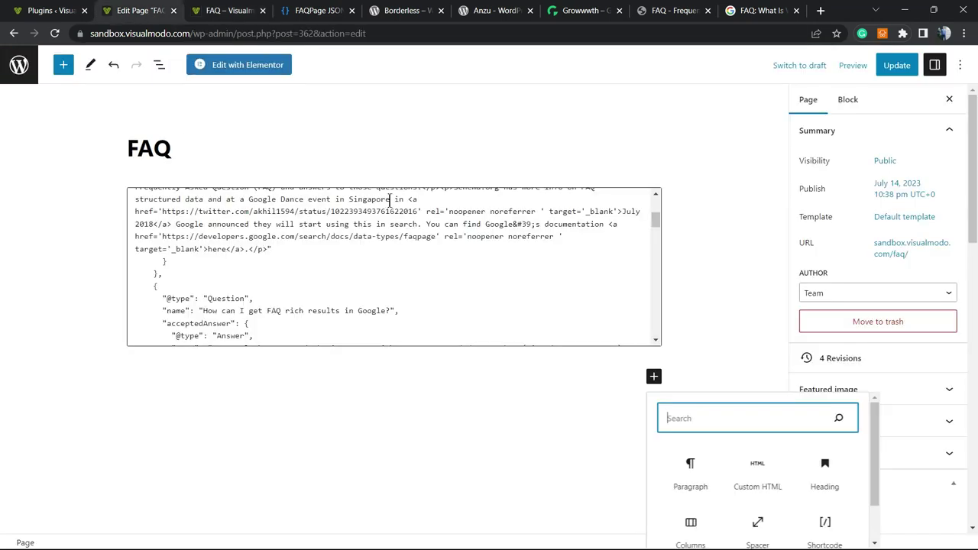
# Step: Compare the pasted code with the generator's FAQ schema output, then return to the editor
pyautogui.click(317, 14)
pyautogui.scroll(-7, 297, 299)
pyautogui.scroll(-3, 290, 299)
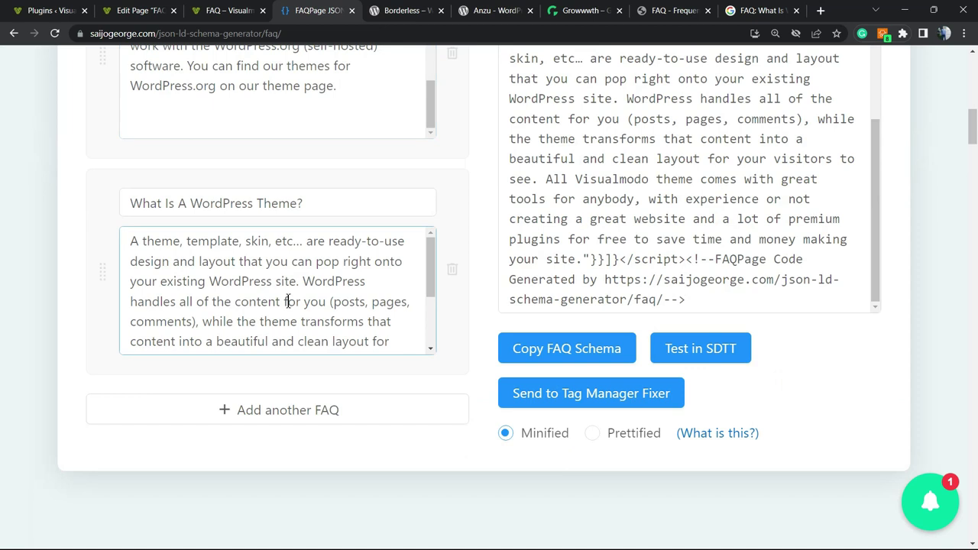
pyautogui.scroll(3, 295, 483)
pyautogui.scroll(-2, 564, 343)
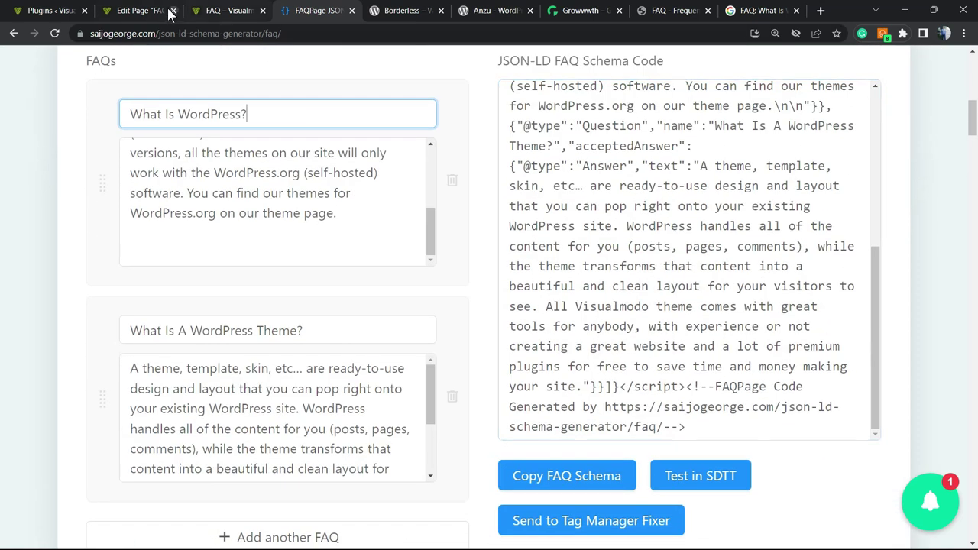
pyautogui.hotkey('ctrl', 'shift', 'Tab')
pyautogui.click(131, 11)
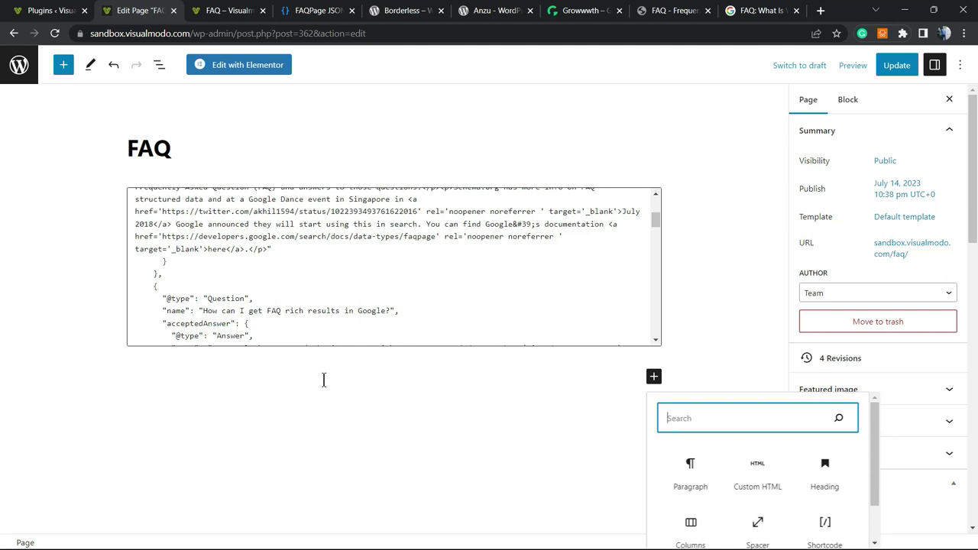
# Step: Close the block inserter and select the Custom HTML schema block
pyautogui.click(289, 402)
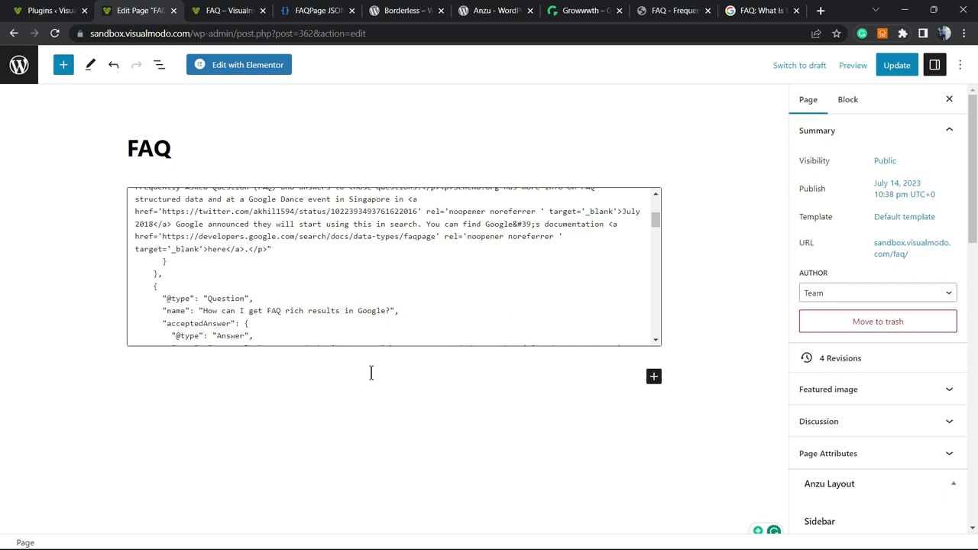
pyautogui.scroll(2, 392, 258)
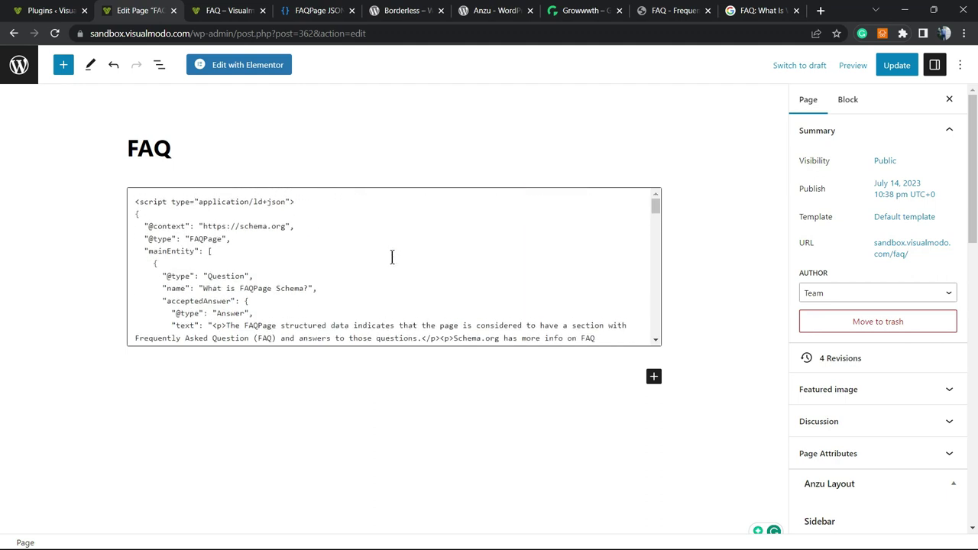
pyautogui.scroll(-3, 392, 260)
pyautogui.scroll(-2, 394, 263)
pyautogui.scroll(2, 393, 264)
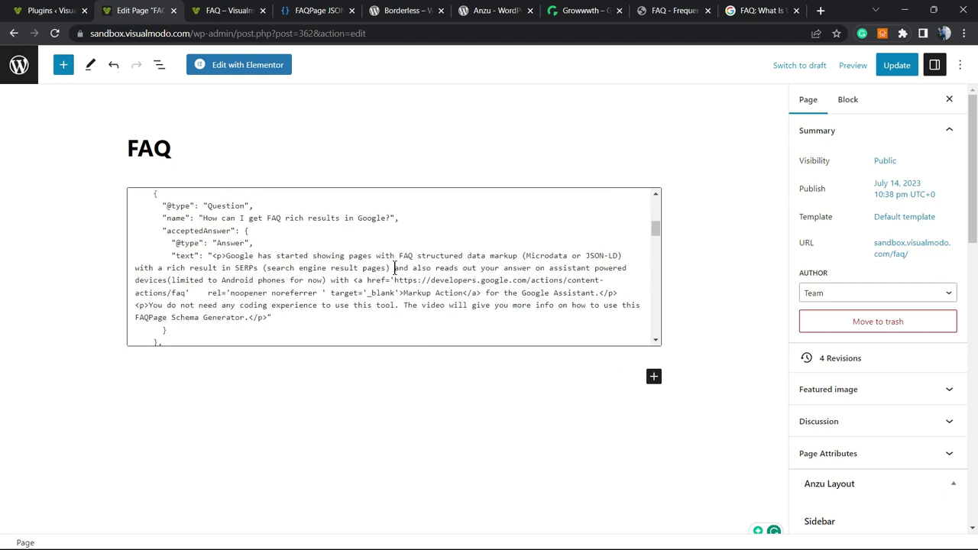
pyautogui.scroll(3, 392, 268)
pyautogui.click(308, 262)
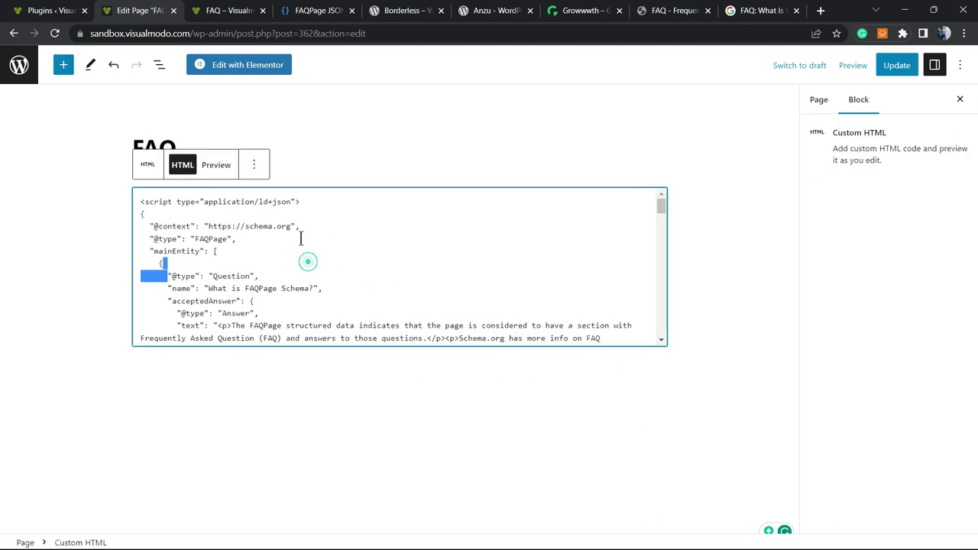
pyautogui.click(301, 238)
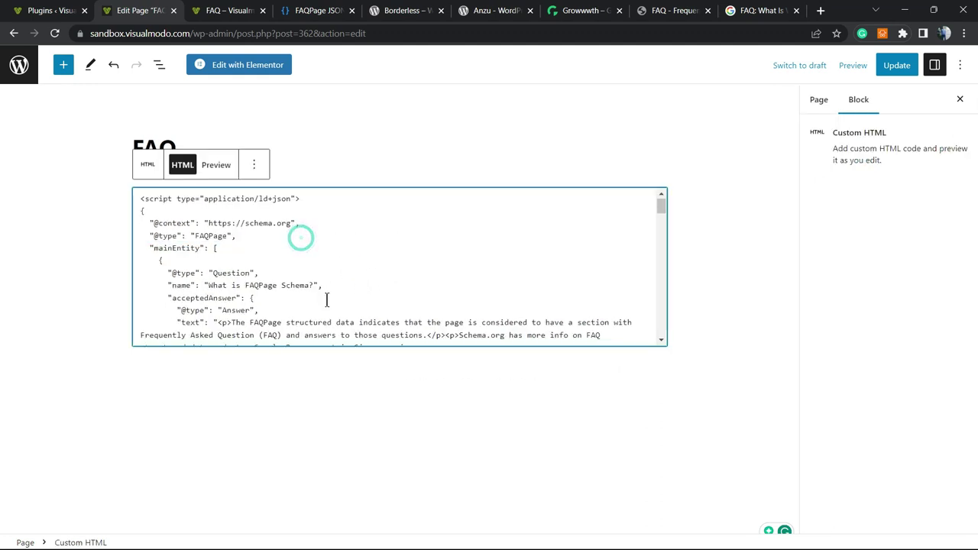
pyautogui.scroll(-5, 326, 298)
pyautogui.scroll(-3, 326, 301)
pyautogui.scroll(3, 325, 299)
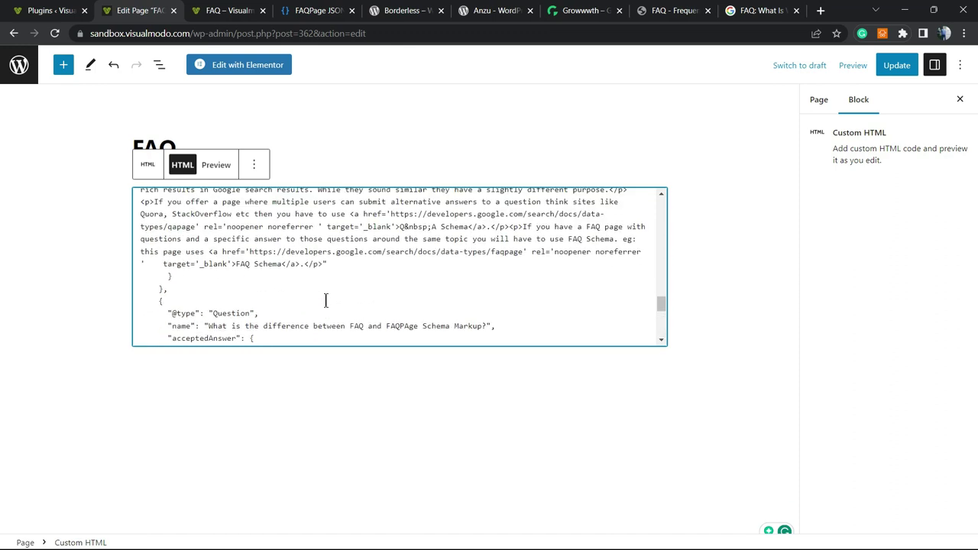
pyautogui.scroll(3, 325, 299)
# Step: Preview the schema block to confirm it renders blank, then switch it back to HTML view
pyautogui.click(225, 176)
pyautogui.click(242, 239)
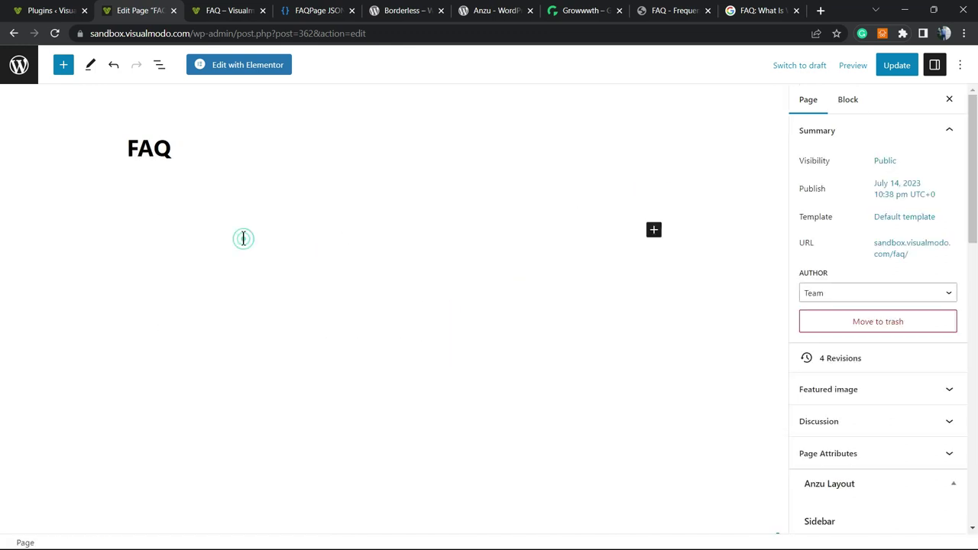
pyautogui.click(190, 166)
pyautogui.click(241, 196)
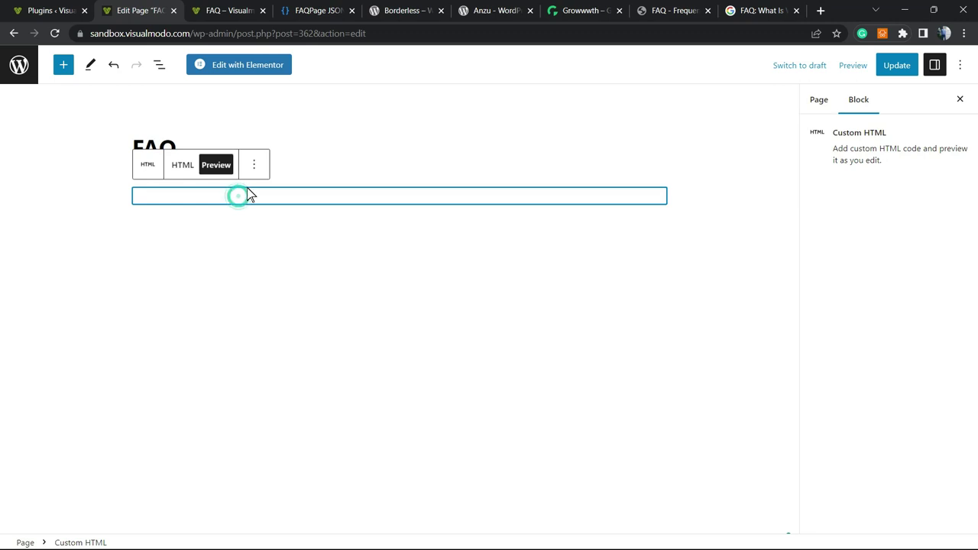
pyautogui.click(182, 164)
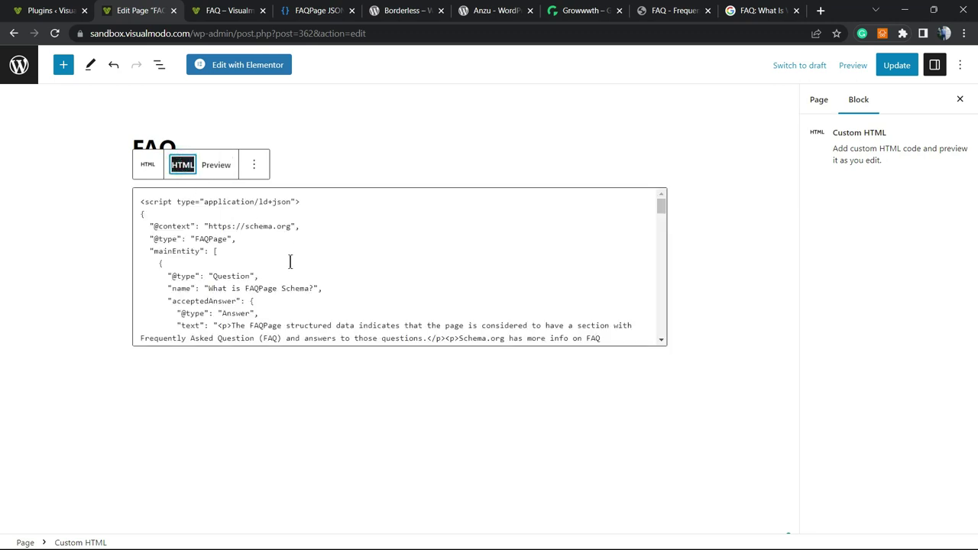
pyautogui.scroll(-2, 293, 261)
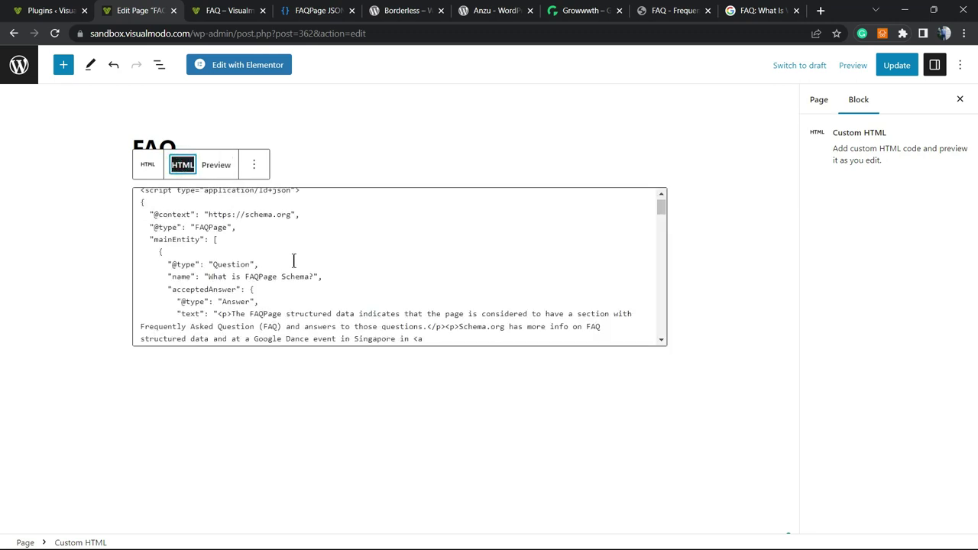
pyautogui.scroll(-5, 294, 262)
pyautogui.scroll(-3, 293, 262)
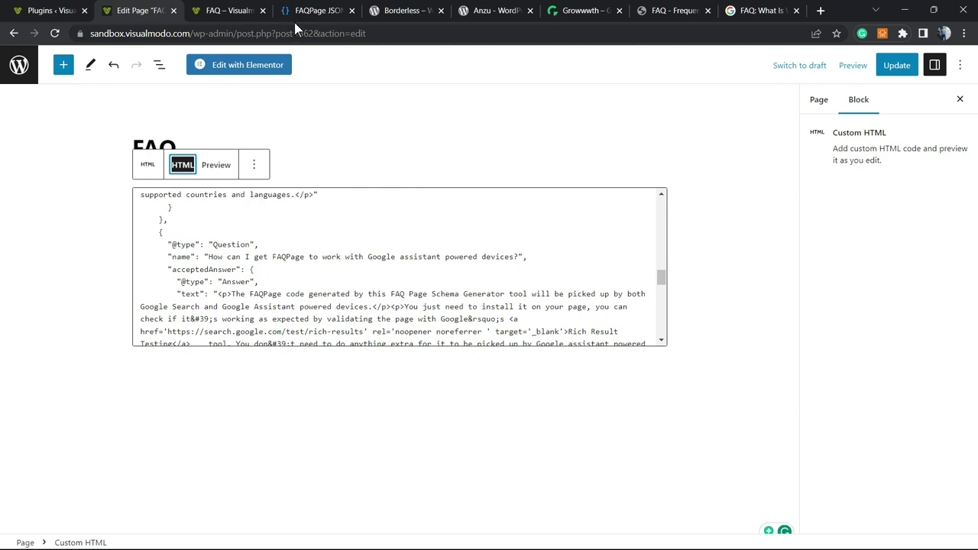
# Step: Look over the Borderless plugin page, selecting its title, then the Anzu theme page
pyautogui.click(318, 13)
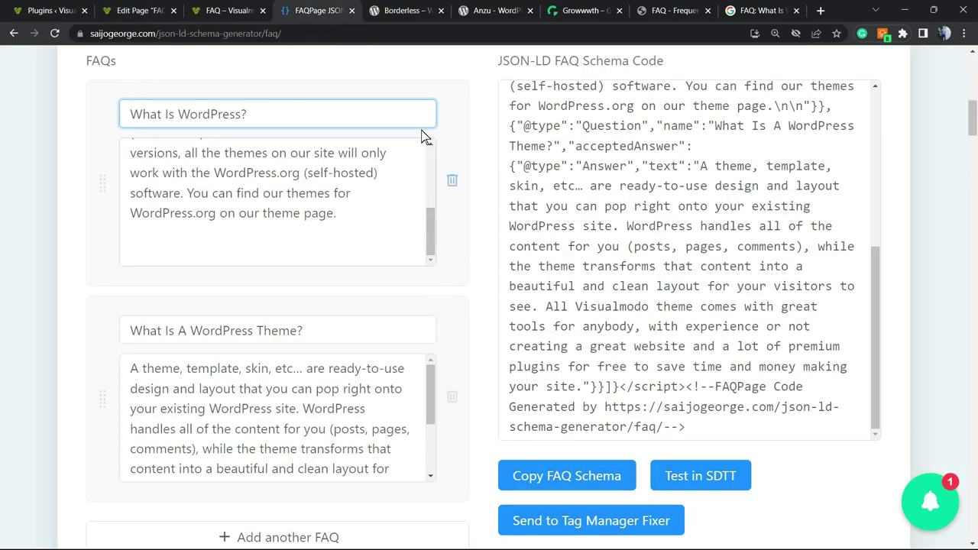
pyautogui.click(399, 12)
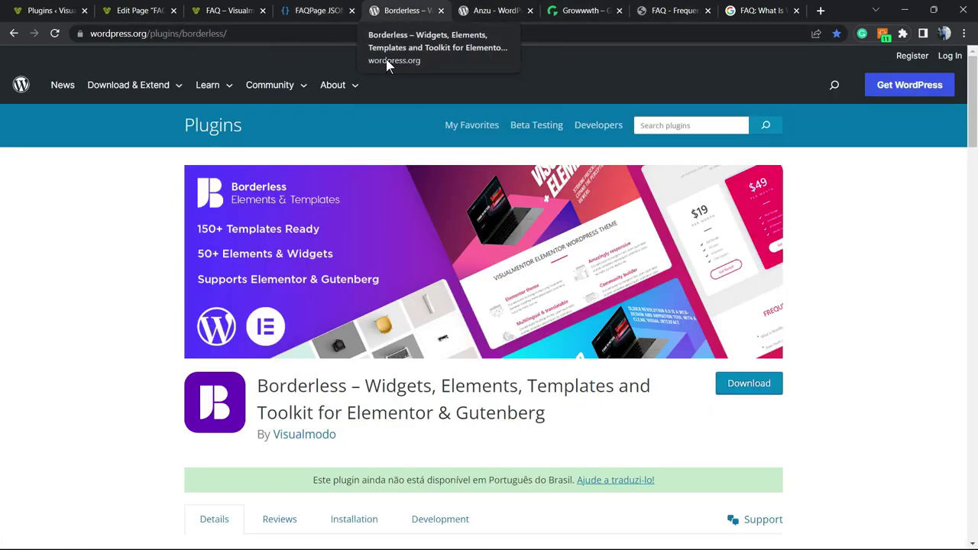
pyautogui.doubleClick(302, 392)
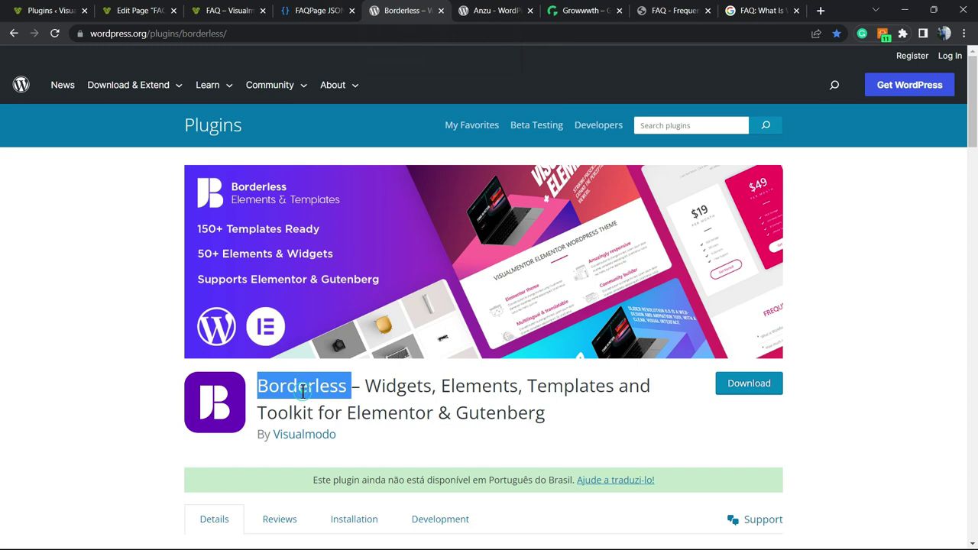
pyautogui.tripleClick(421, 384)
pyautogui.click(495, 11)
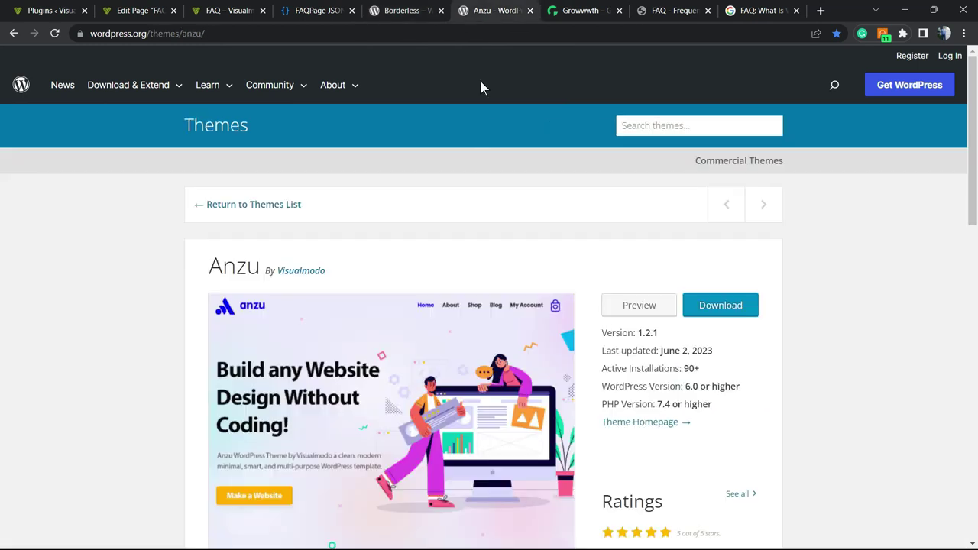
# Step: Scroll down the Growwwth guest-posting site's grid of listed sites
pyautogui.click(582, 11)
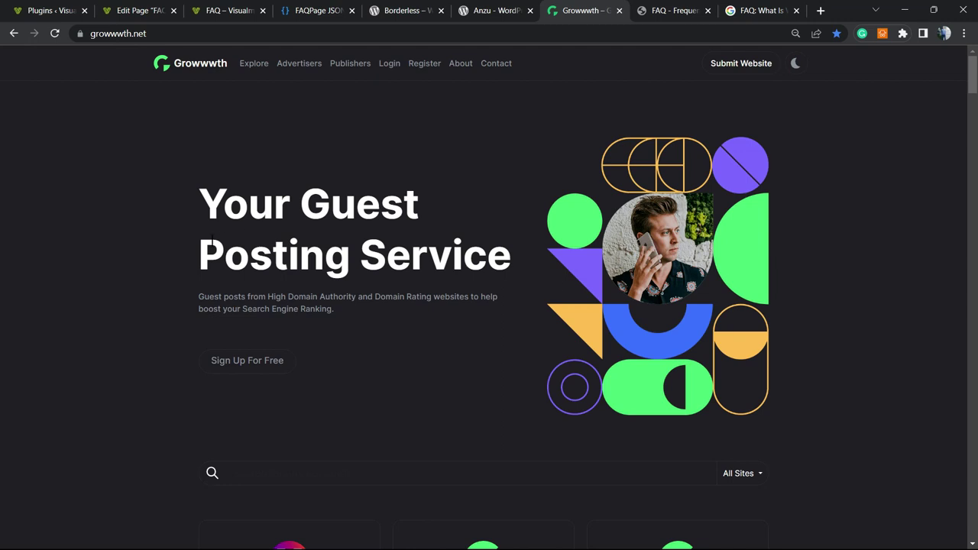
pyautogui.scroll(-2, 323, 237)
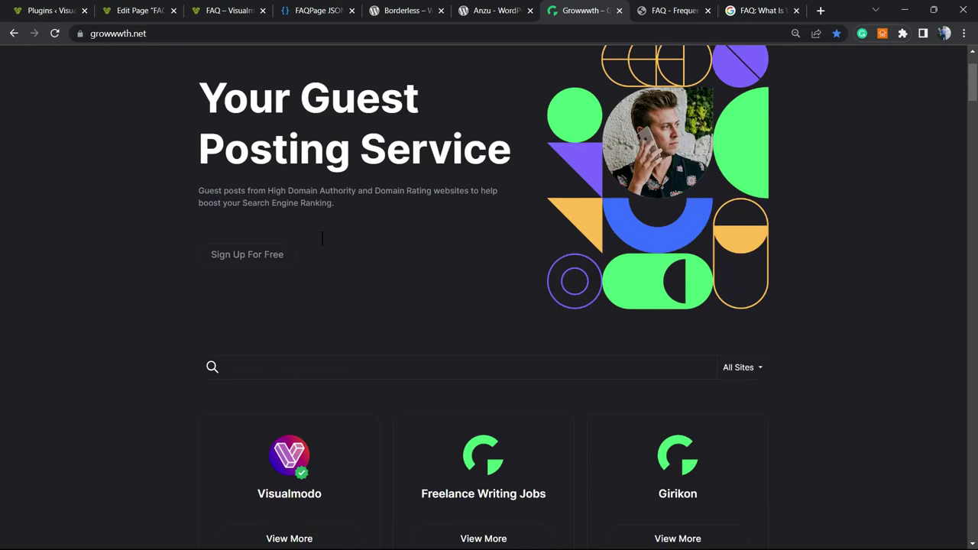
pyautogui.scroll(-3, 380, 267)
pyautogui.scroll(-1, 391, 286)
pyautogui.scroll(-5, 386, 289)
pyautogui.scroll(-4, 383, 285)
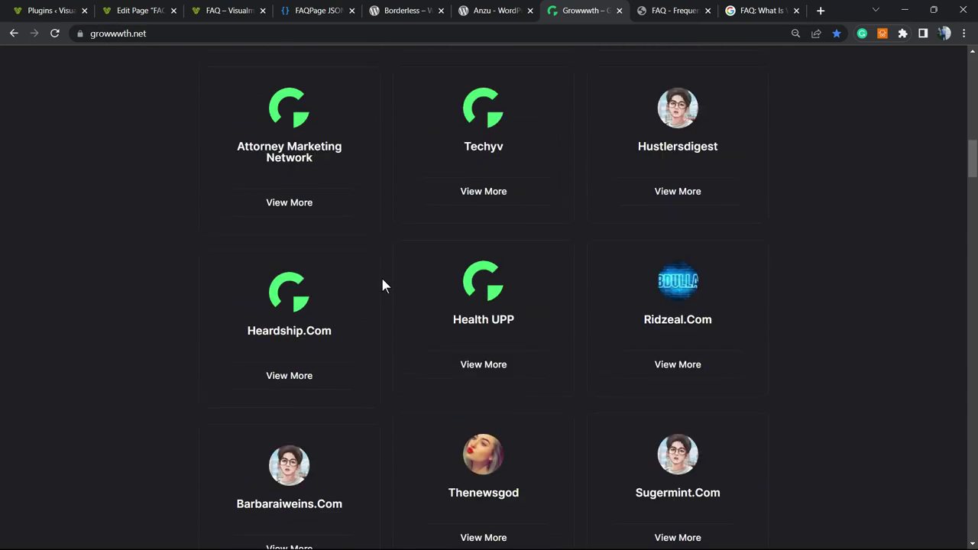
pyautogui.scroll(-5, 382, 283)
pyautogui.scroll(-3, 382, 275)
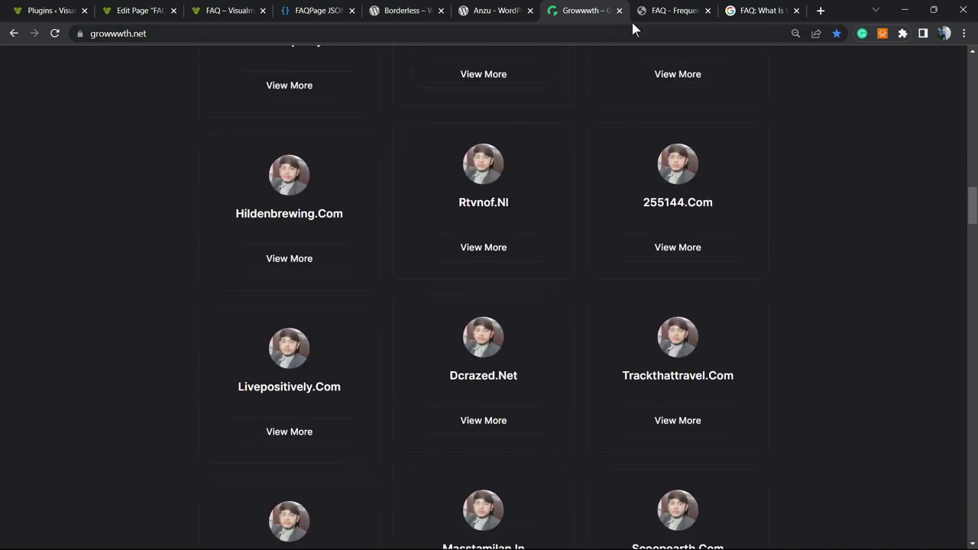
# Step: From the Visualmodo FAQ tab, open the Visualmodo home page via its logo and browse it
pyautogui.click(669, 10)
pyautogui.moveTo(491, 74)
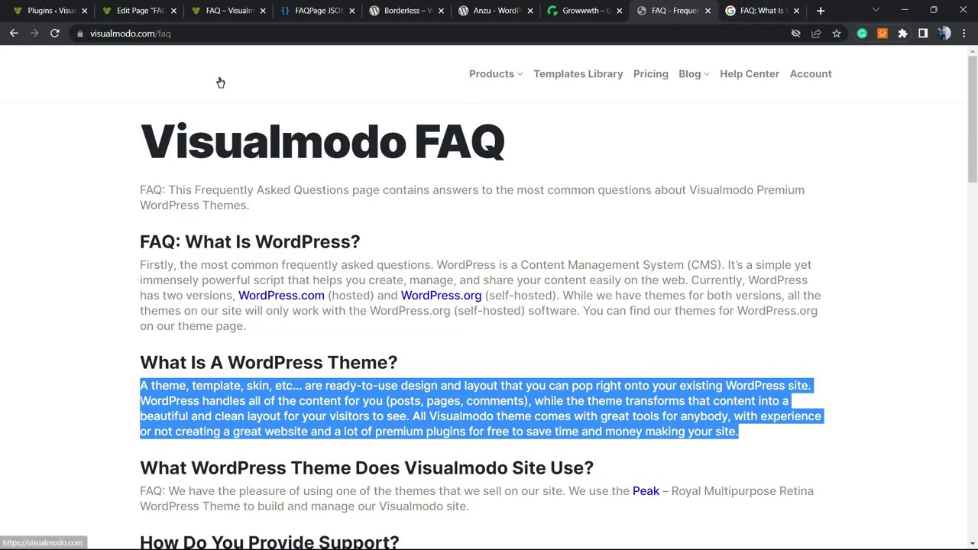
pyautogui.click(178, 74)
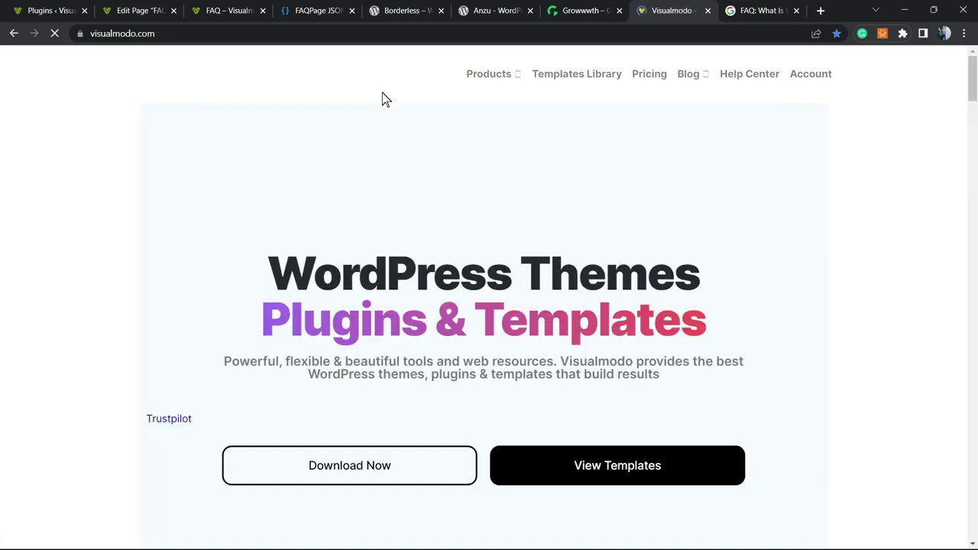
pyautogui.scroll(-5, 361, 221)
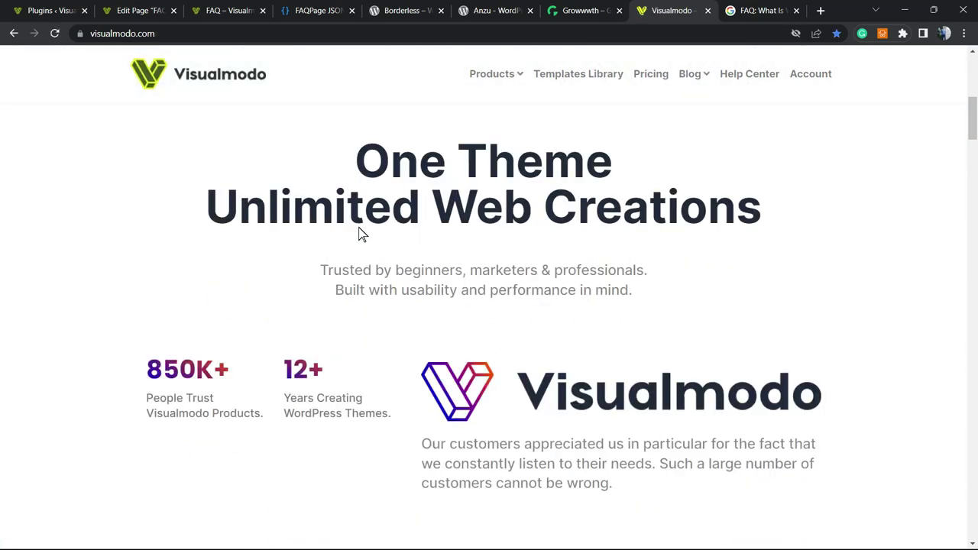
pyautogui.scroll(-4, 359, 224)
pyautogui.scroll(-2, 359, 223)
pyautogui.scroll(-3, 358, 226)
pyautogui.scroll(3, 358, 225)
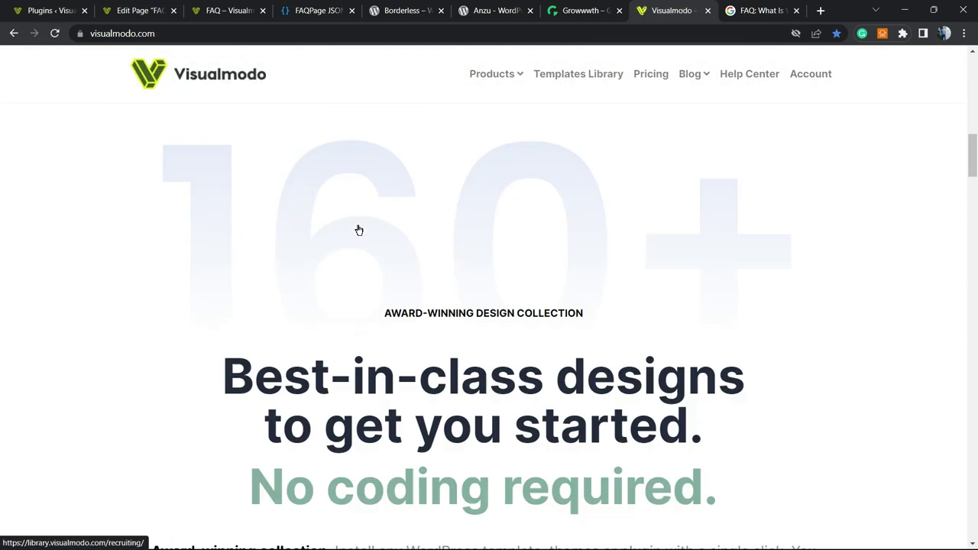
pyautogui.scroll(5, 358, 227)
pyautogui.scroll(2, 520, 151)
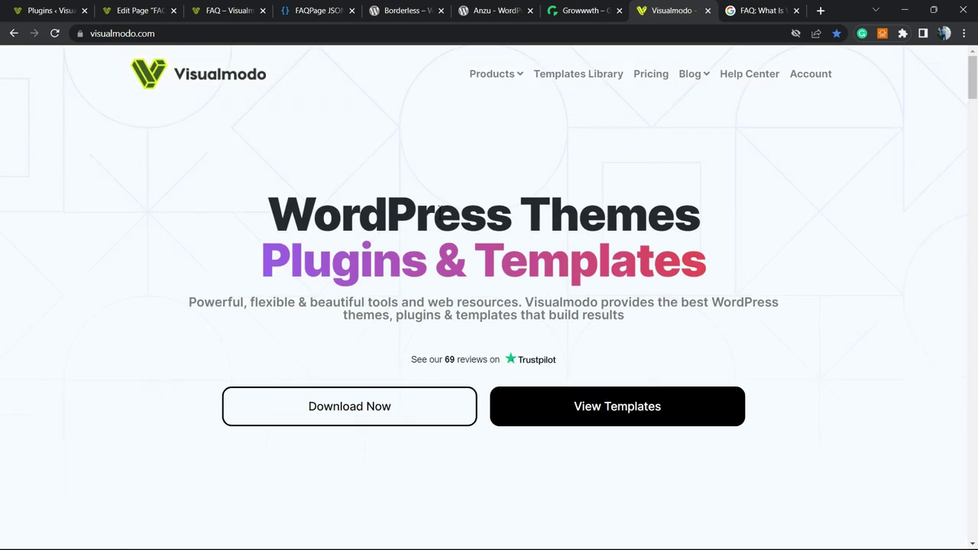